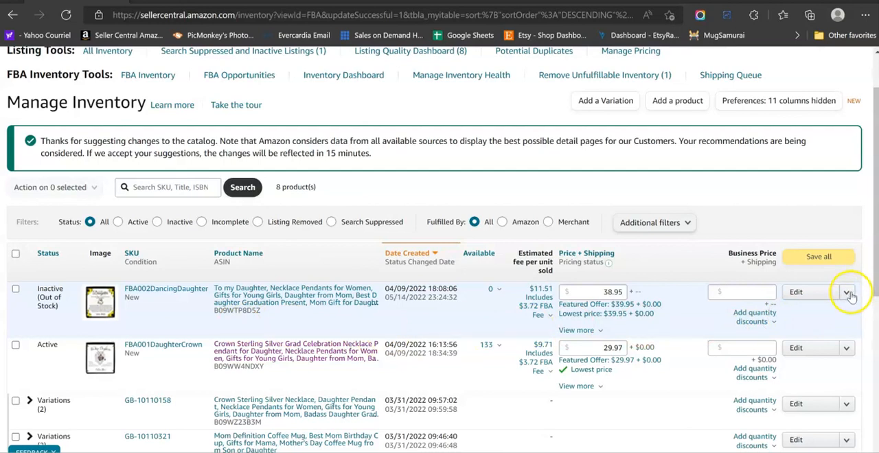
# Start a Send/Replenish Inventory shipment for the out-of-stock SKU FBA002DancingDaughter and dismiss the tip about pre-selected SKUs.
pyautogui.click(849, 294)
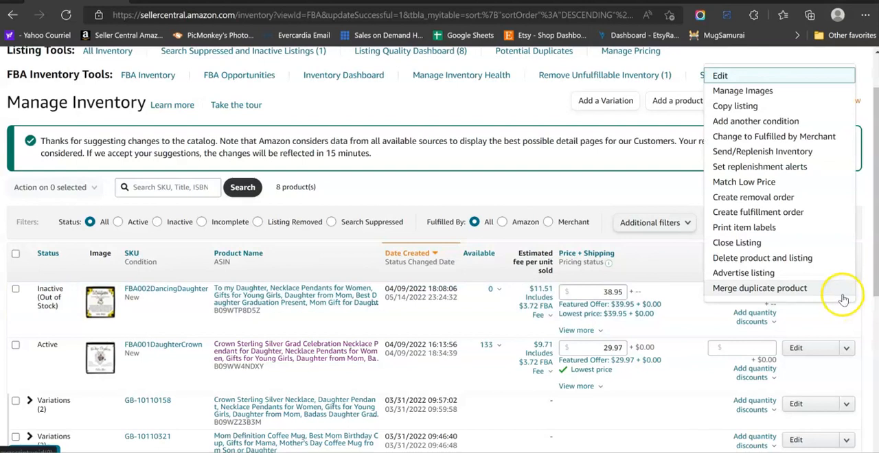
pyautogui.click(762, 152)
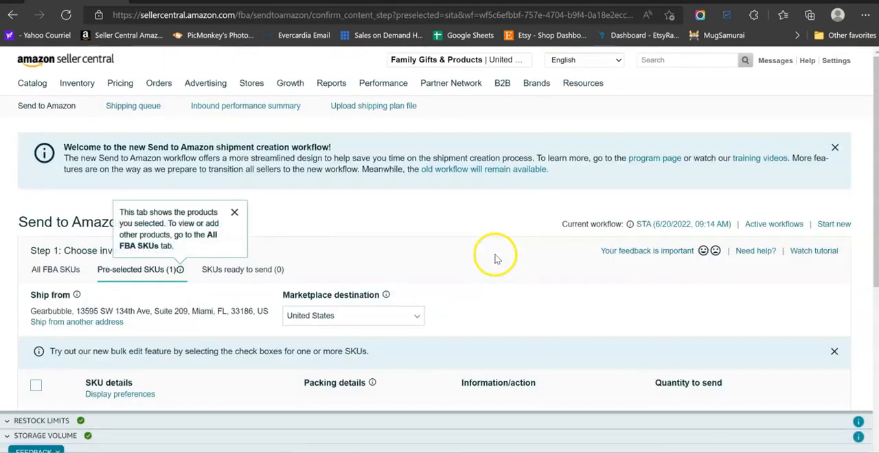
pyautogui.scroll(-1, 453, 254)
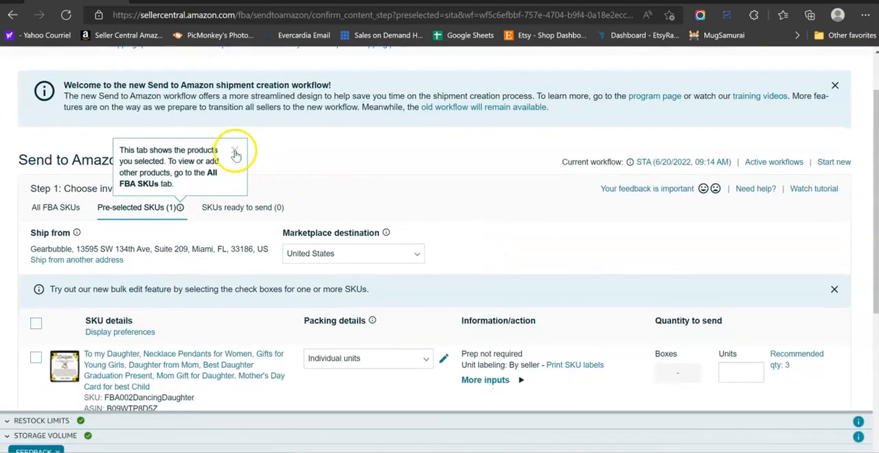
pyautogui.click(234, 153)
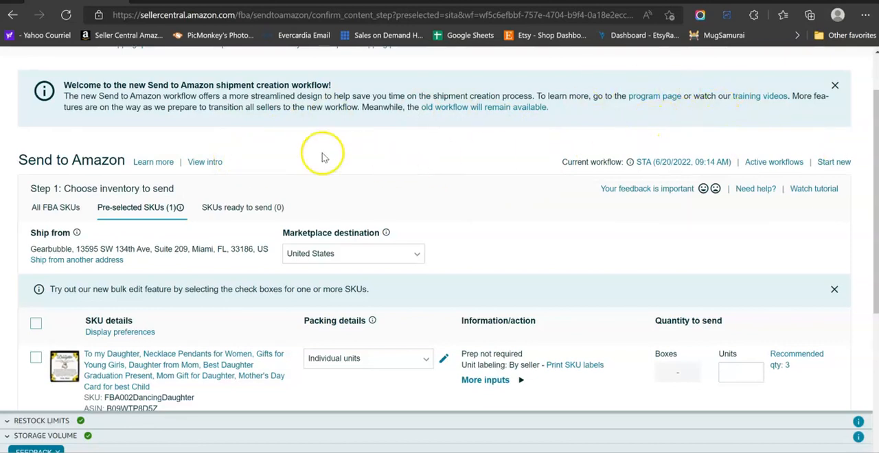
# Open the ship-from address choices for the shipment and continue with the Gearbubble contact as the ship-from address.
pyautogui.scroll(-1, 147, 209)
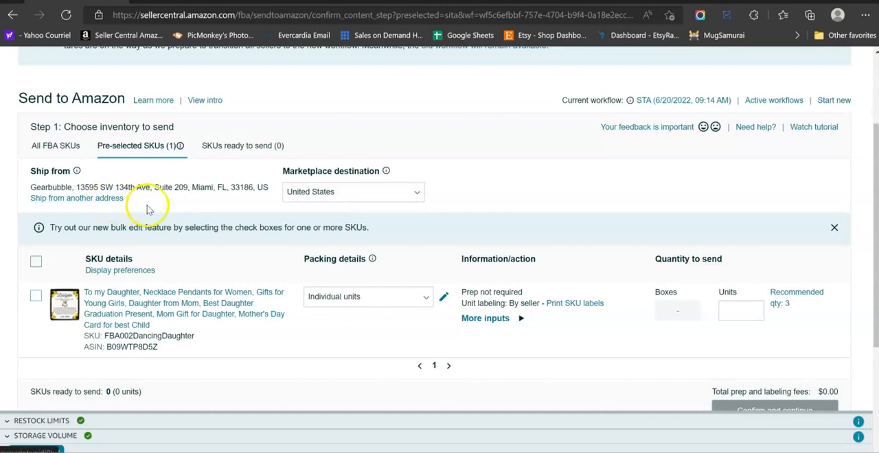
pyautogui.click(93, 199)
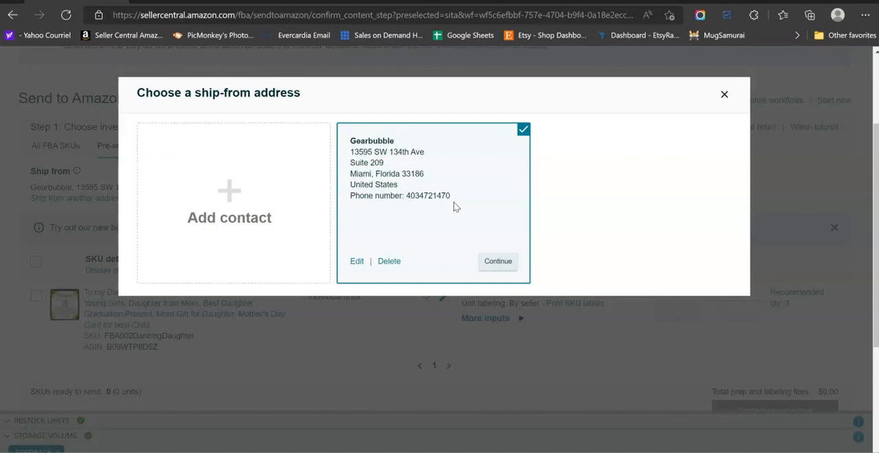
pyautogui.click(454, 207)
pyautogui.click(501, 263)
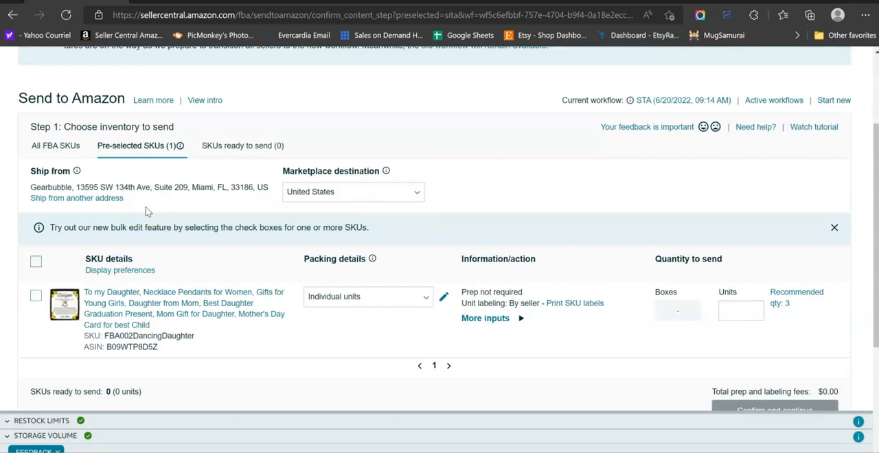
pyautogui.scroll(-1, 474, 288)
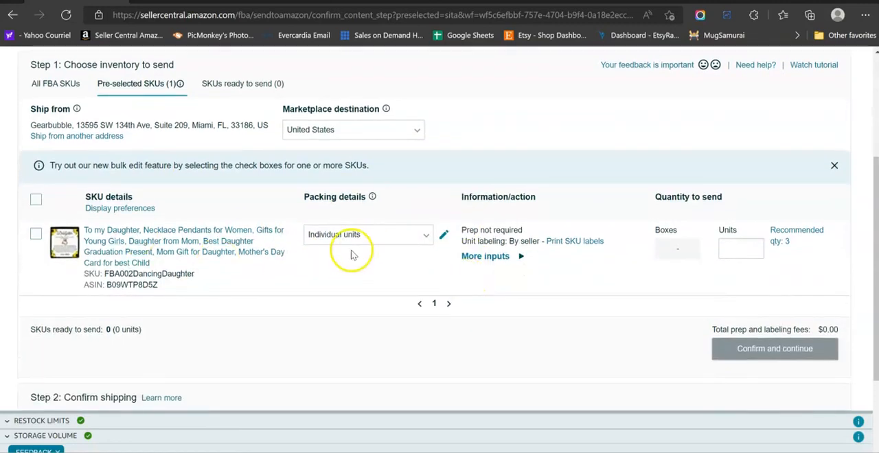
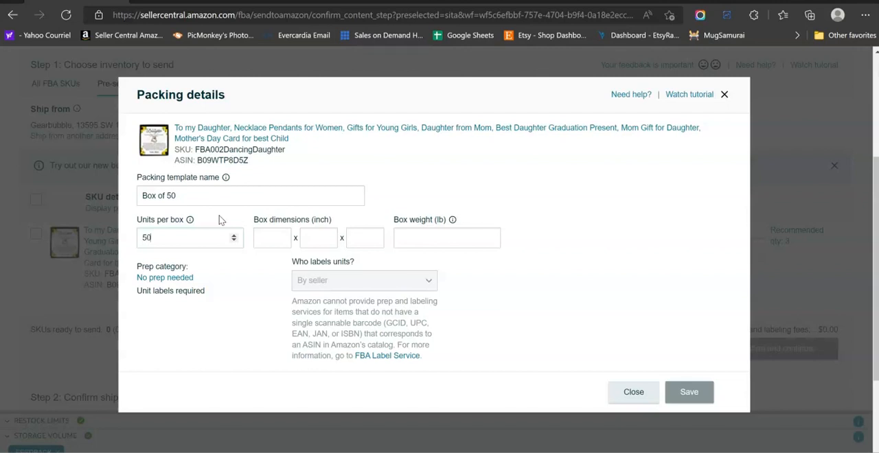
# Complete the Box of 50 packing template with 12 x 12 x 8 inch dimensions, 5.5 lb weight and no prep needed, and save it.
pyautogui.click(268, 238)
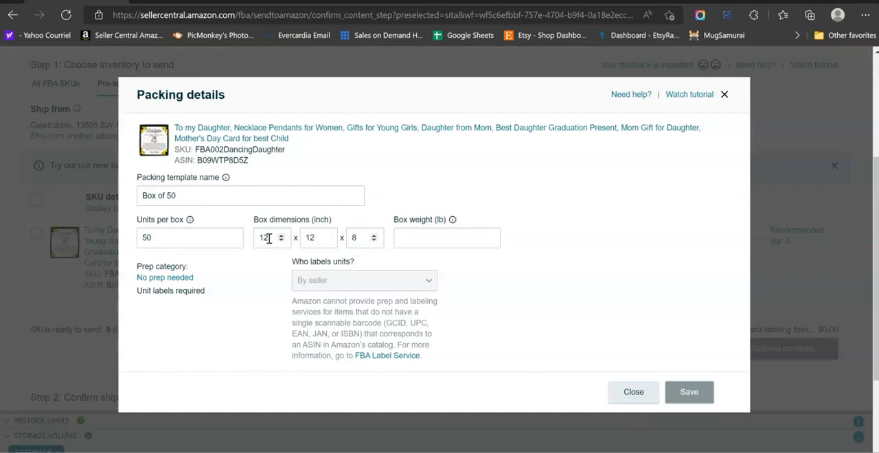
pyautogui.write('5.5')
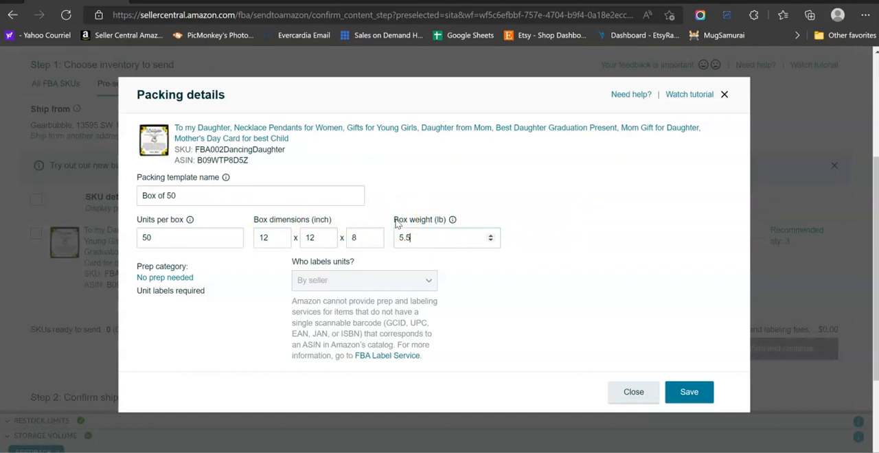
pyautogui.click(167, 279)
pyautogui.click(177, 220)
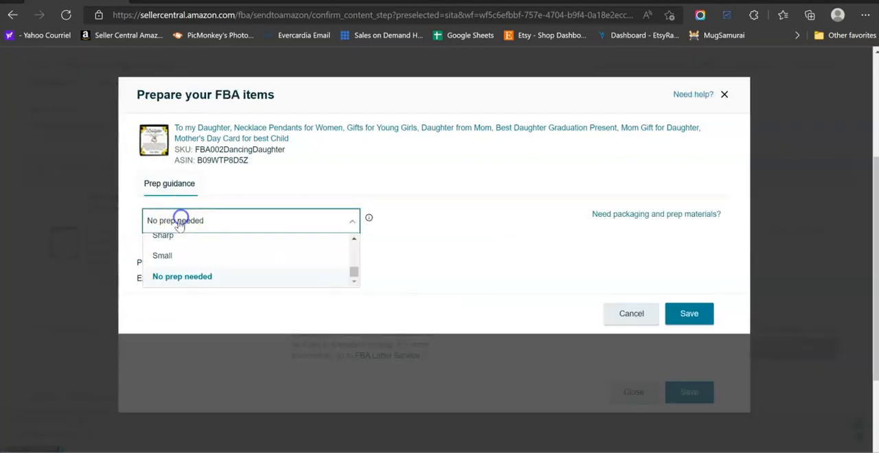
pyautogui.click(196, 276)
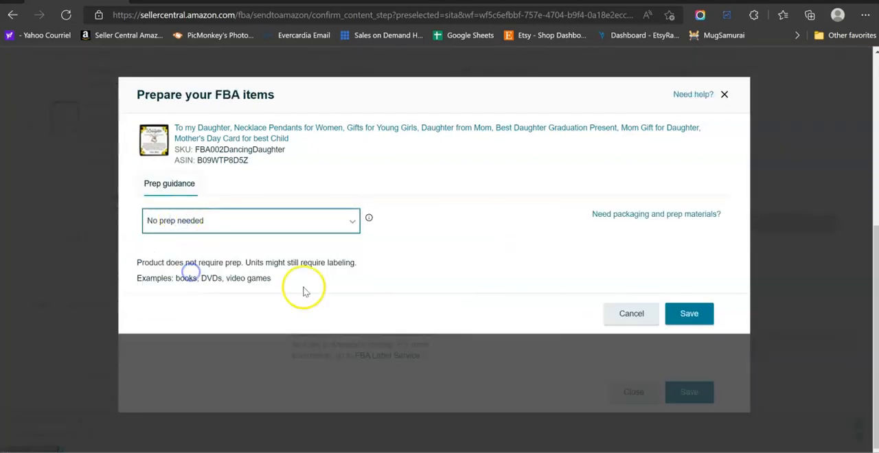
pyautogui.click(692, 314)
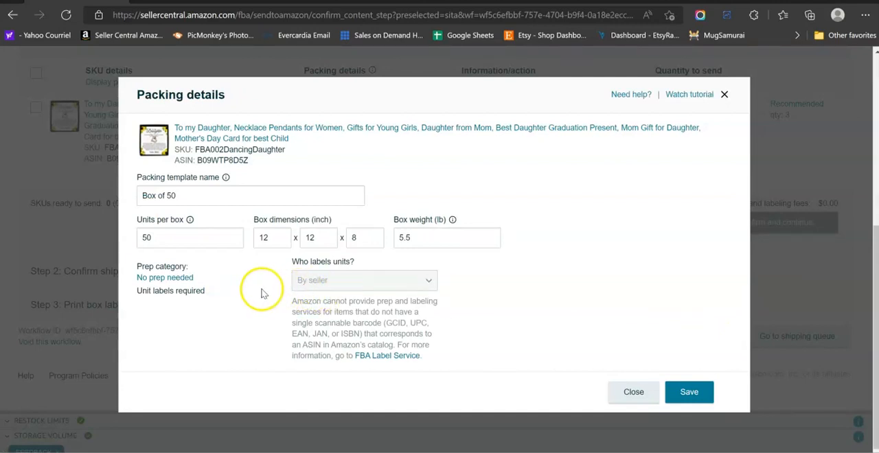
pyautogui.click(689, 392)
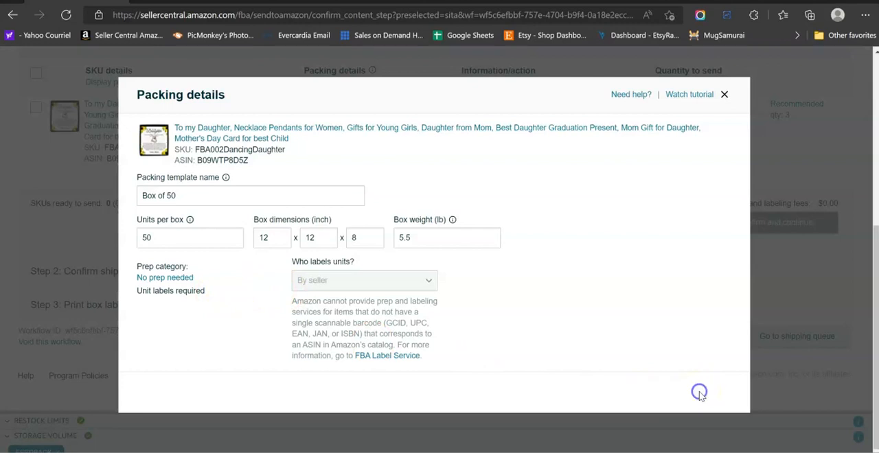
# Apply the Box of 50 packing template to the SKU, set the quantity to 1 box, and mark it ready to send.
pyautogui.scroll(1, 479, 276)
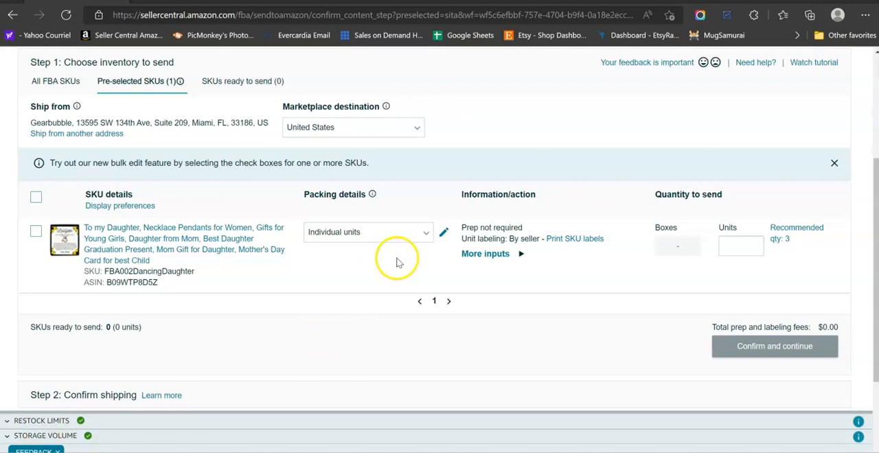
pyautogui.click(428, 236)
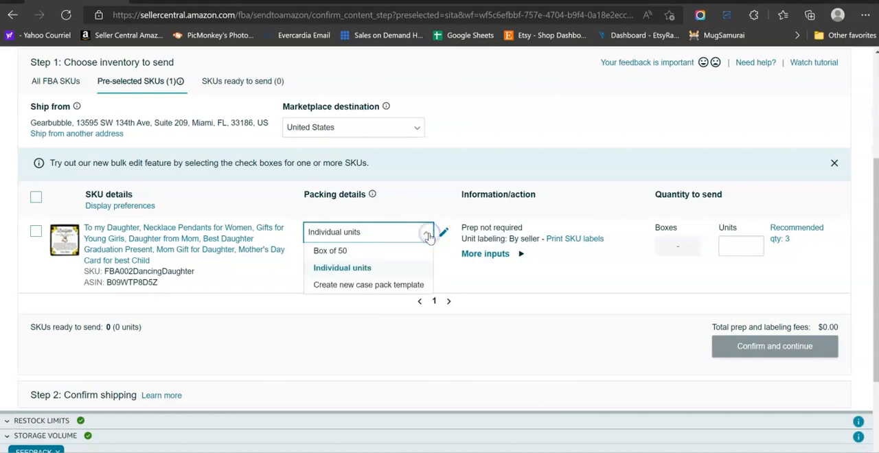
pyautogui.click(337, 253)
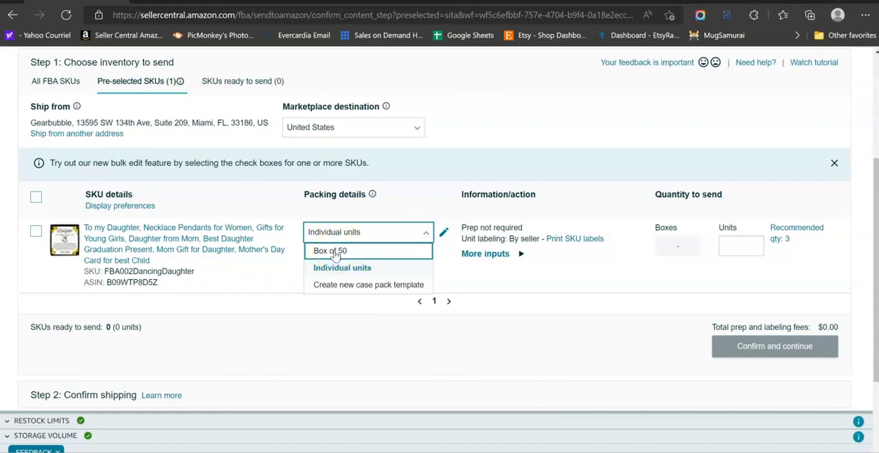
pyautogui.click(335, 253)
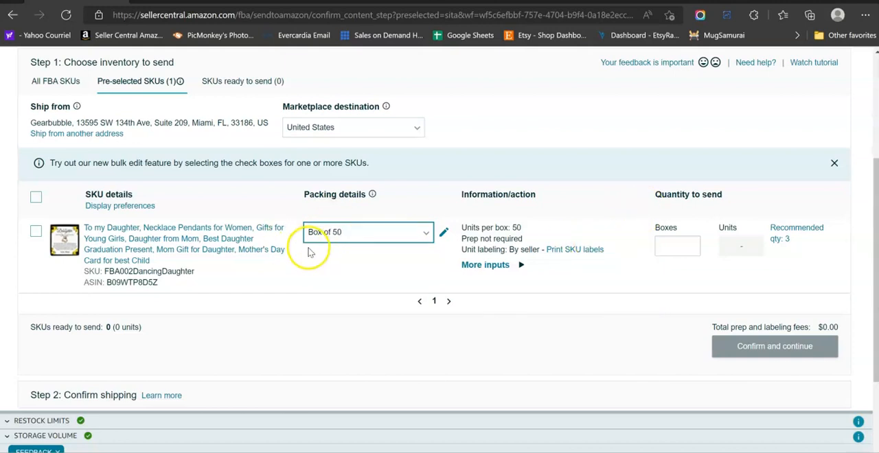
pyautogui.click(673, 248)
pyautogui.click(673, 309)
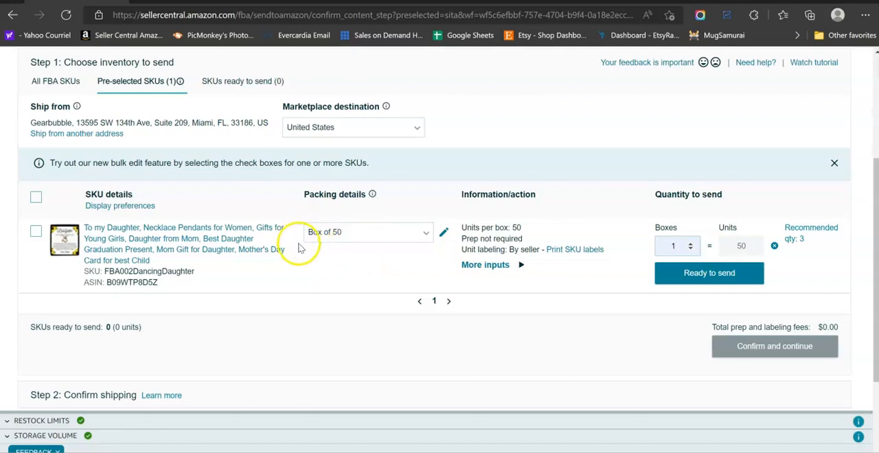
pyautogui.click(694, 278)
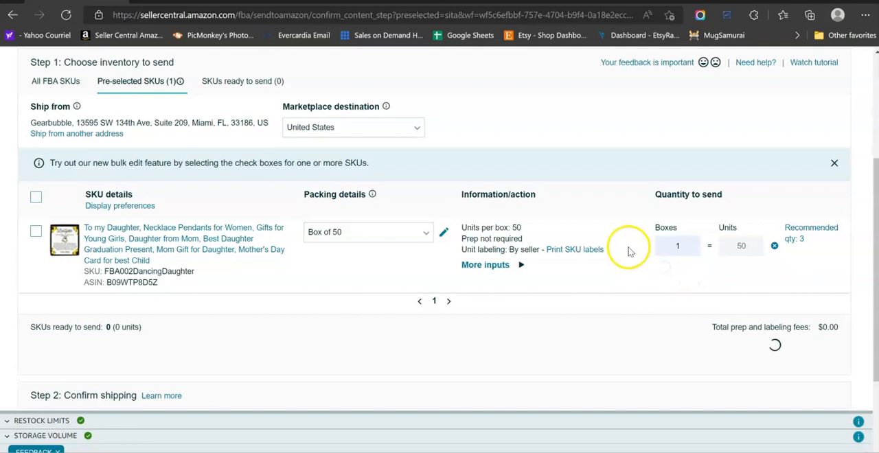
# Generate all 50 SKU labels in the 30-up 1" x 2-5/8" US Letter format and open the downloaded Labels.pdf.
pyautogui.scroll(-1, 628, 244)
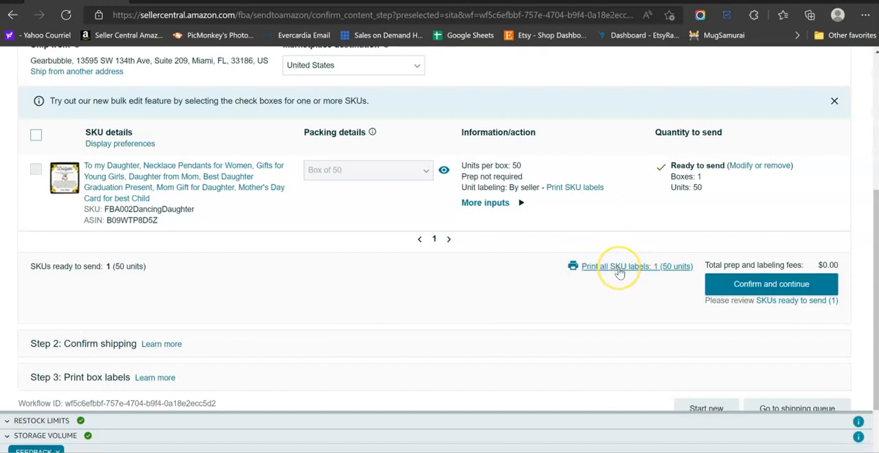
pyautogui.click(618, 267)
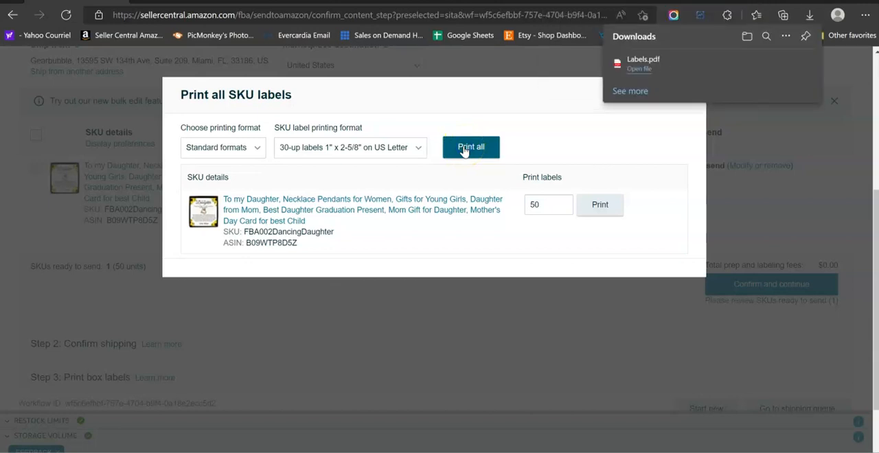
pyautogui.click(640, 69)
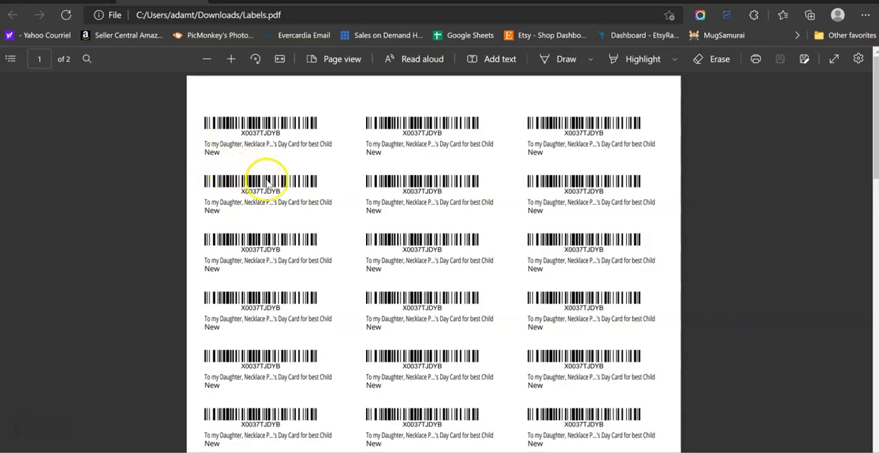
# Review the barcode labels on both pages of Labels.pdf, and close the file and the label printing dialog.
pyautogui.scroll(-7, 363, 261)
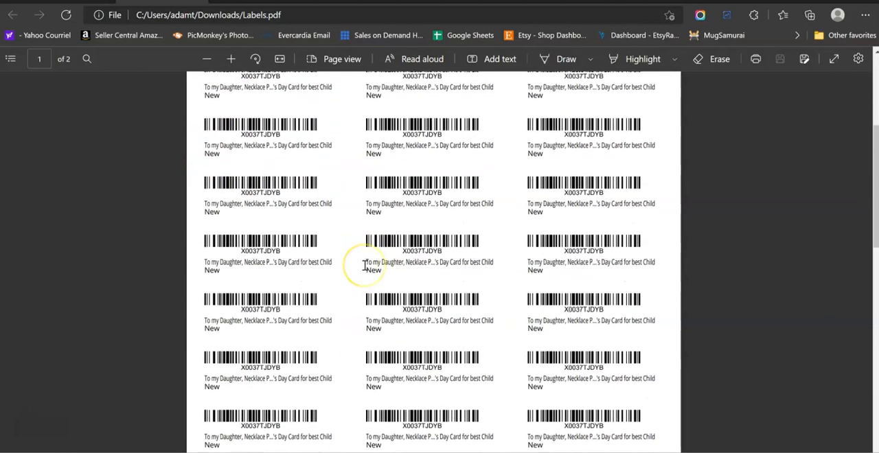
pyautogui.scroll(-5, 365, 266)
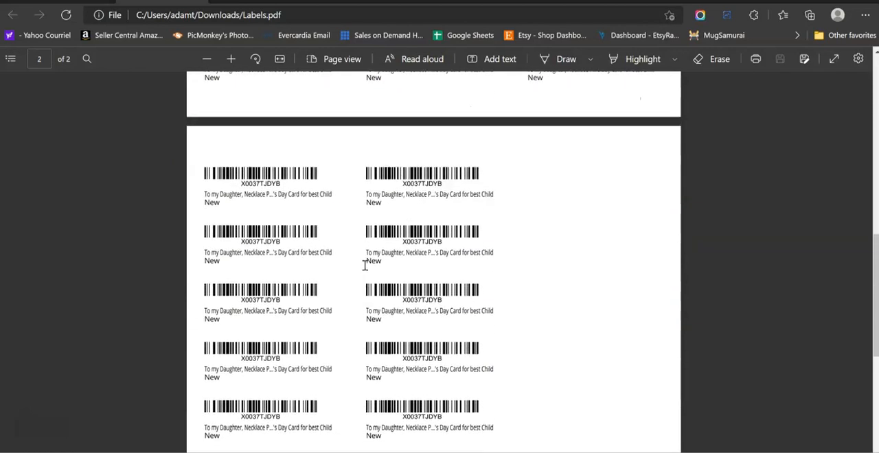
pyautogui.scroll(10, 349, 261)
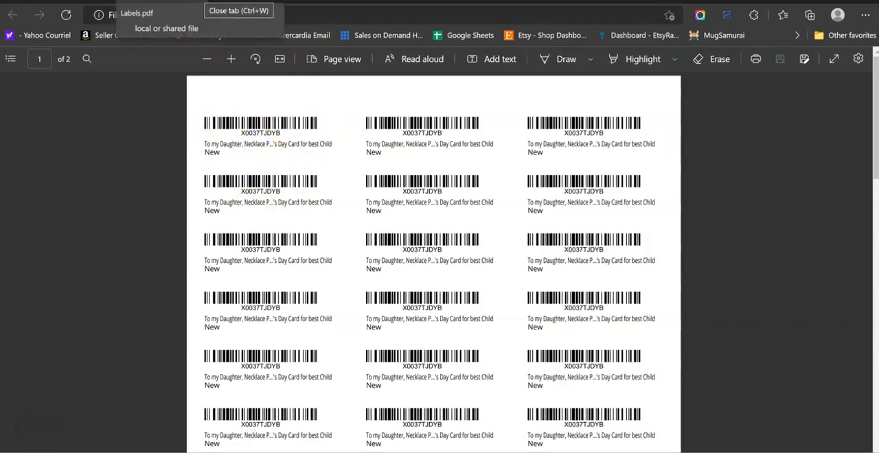
pyautogui.click(198, 2)
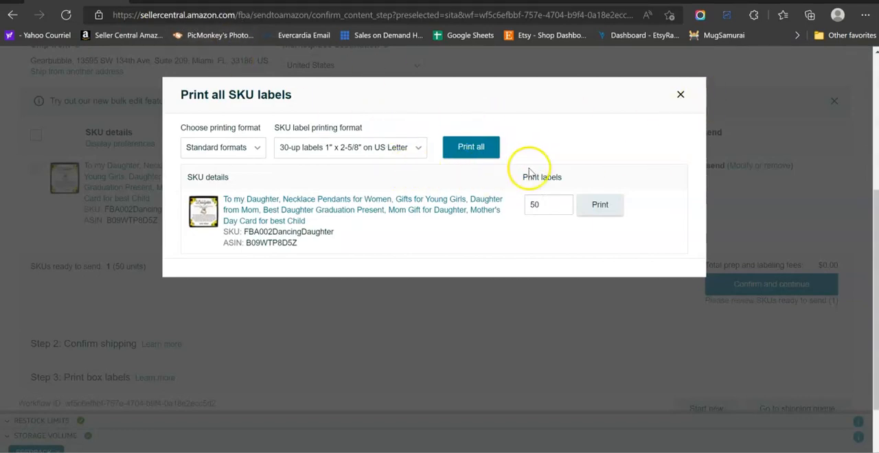
pyautogui.click(680, 96)
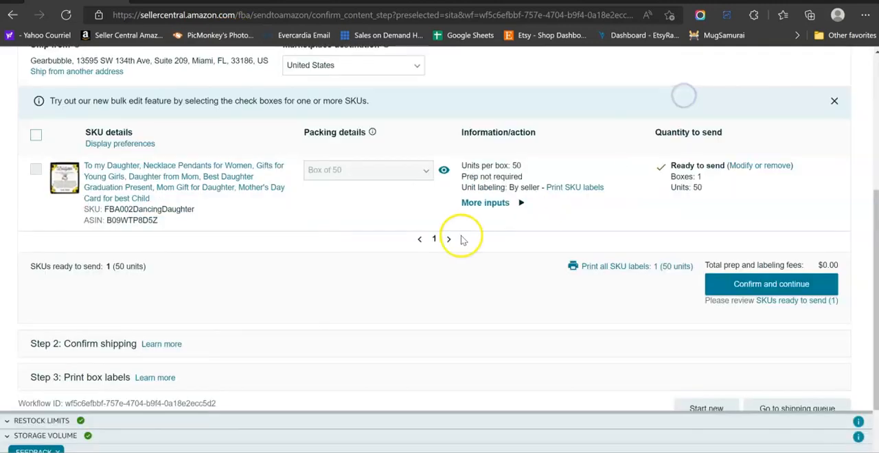
# Confirm the inventory to send and continue to the shipping step.
pyautogui.scroll(1, 462, 234)
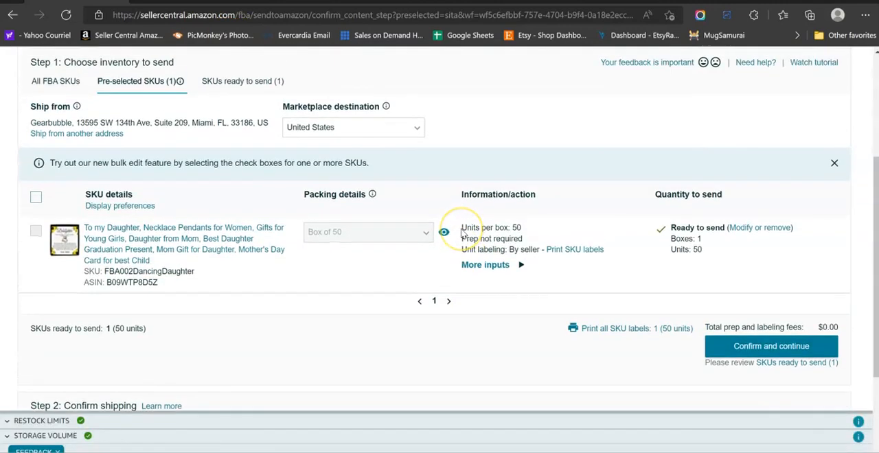
pyautogui.scroll(-1, 463, 230)
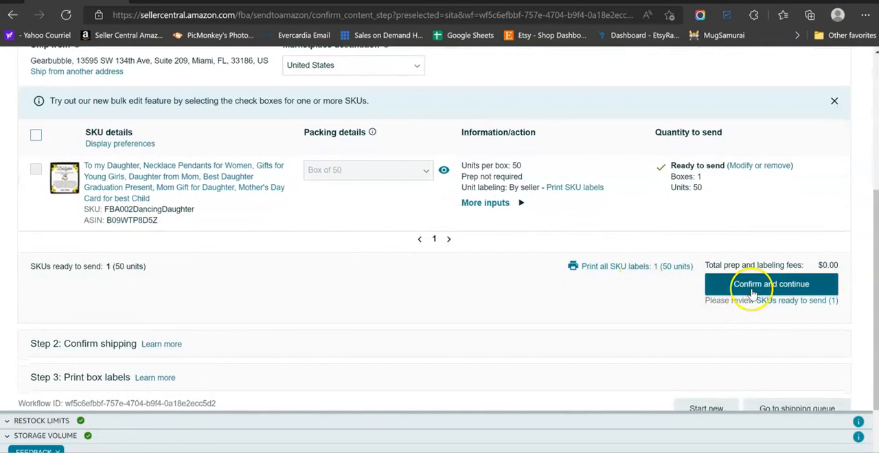
pyautogui.click(753, 292)
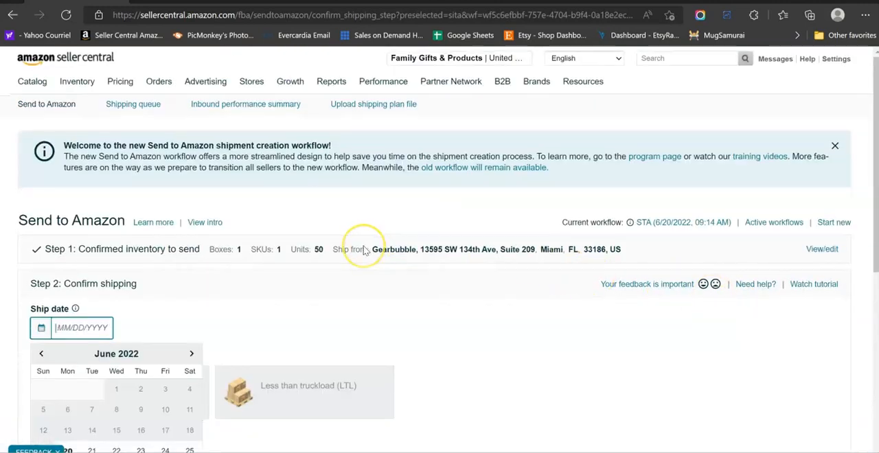
# Set the shipment's ship date to 06/27/2022.
pyautogui.scroll(-2, 365, 250)
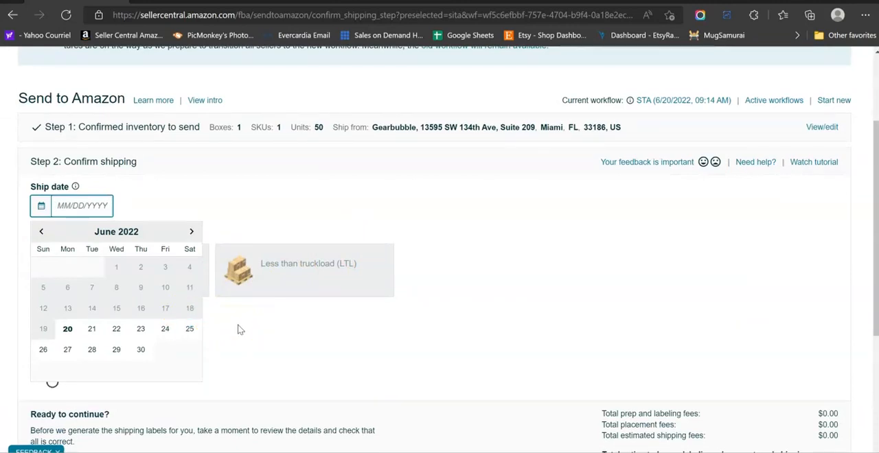
pyautogui.scroll(-3, 239, 330)
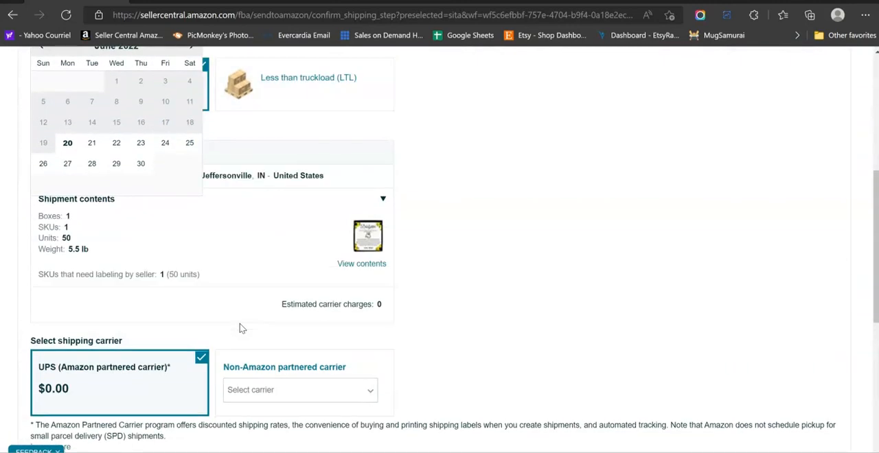
pyautogui.scroll(3, 240, 328)
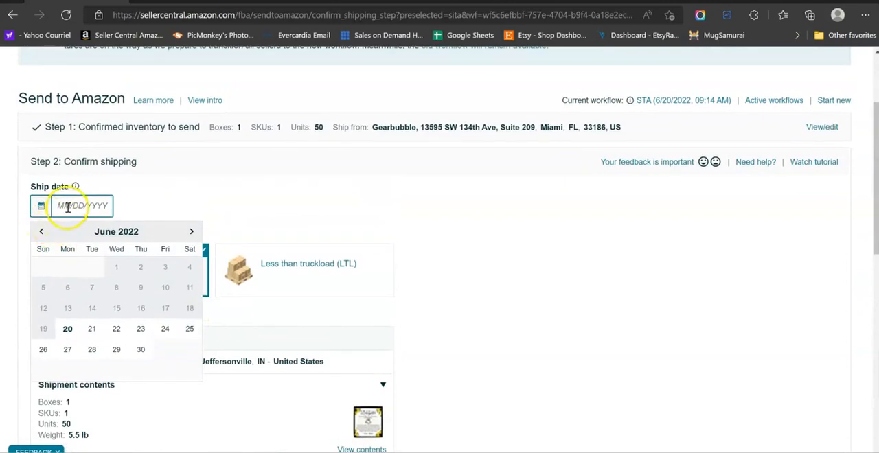
pyautogui.click(67, 352)
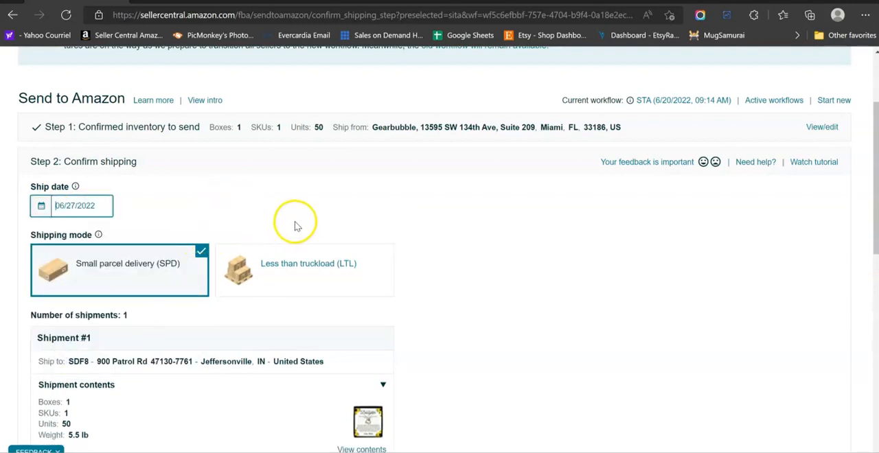
# Examine the shipping mode, destination, shipment contents and carrier options for the shipment.
pyautogui.scroll(-1, 295, 225)
pyautogui.scroll(-1, 295, 225)
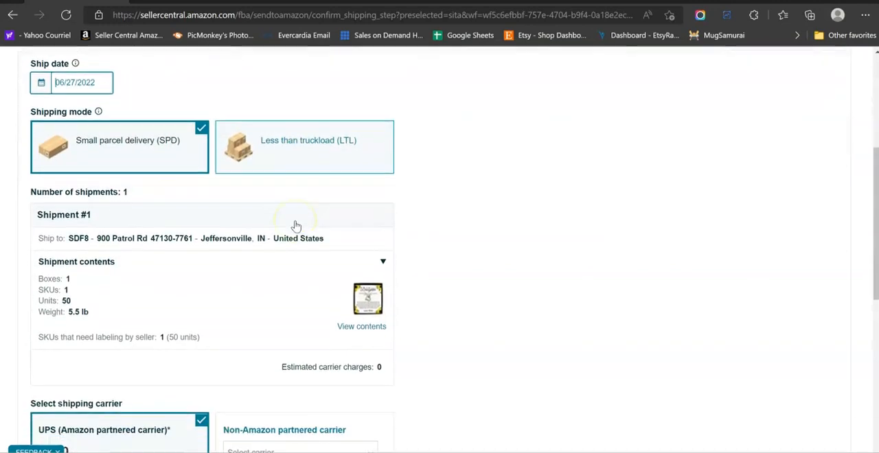
pyautogui.scroll(1, 206, 240)
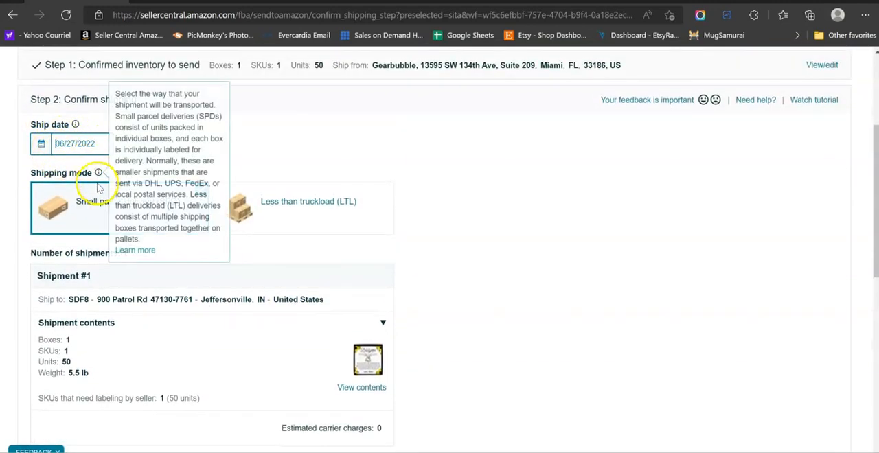
pyautogui.scroll(-1, 99, 320)
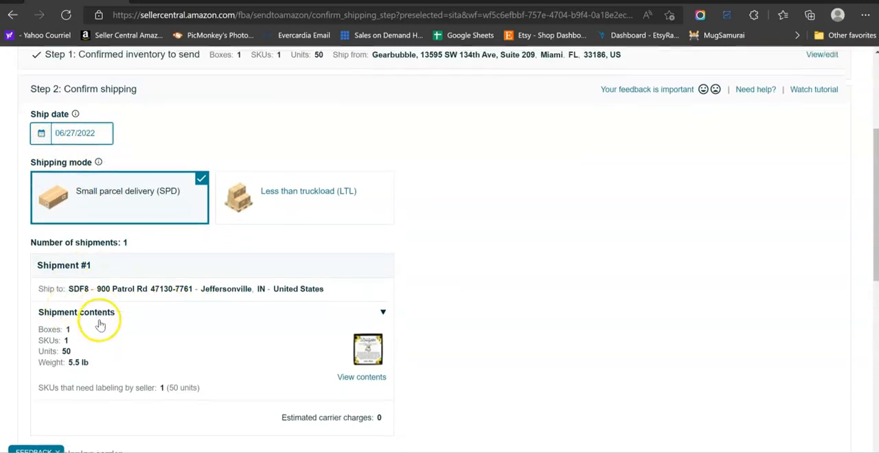
pyautogui.scroll(-1, 99, 325)
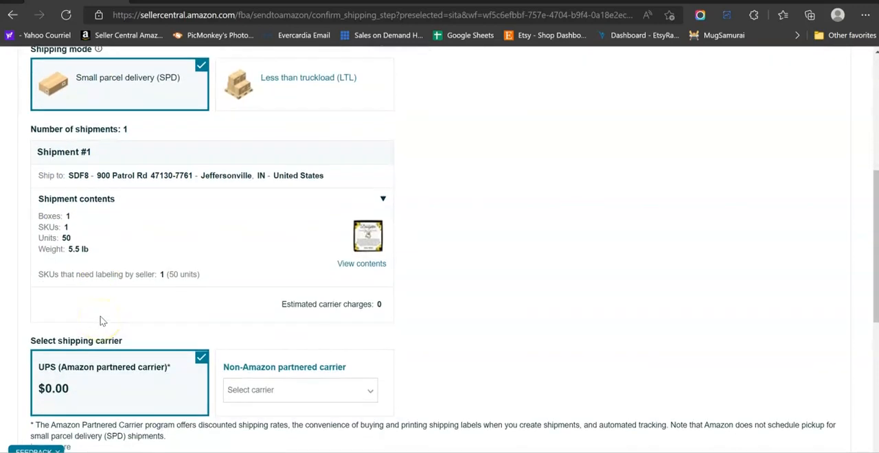
pyautogui.scroll(1, 100, 320)
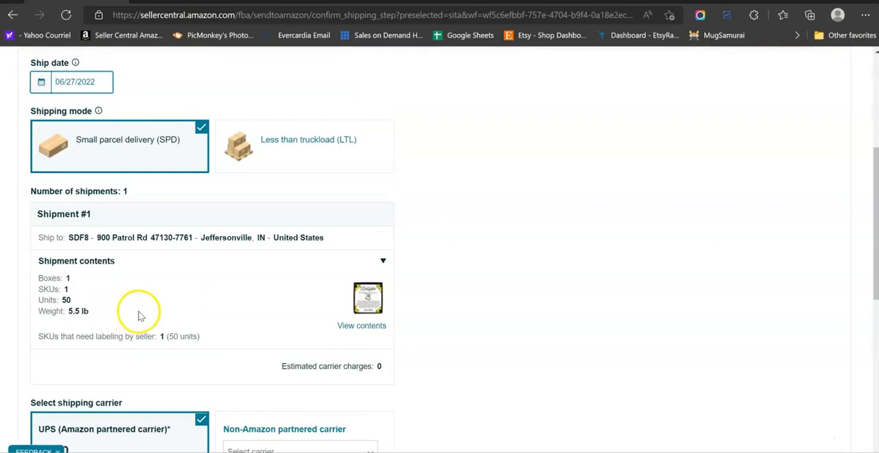
pyautogui.scroll(3, 139, 315)
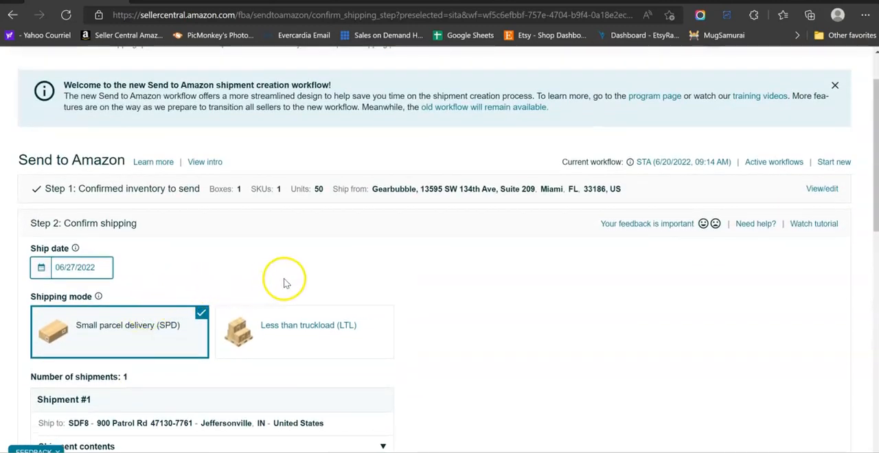
pyautogui.scroll(-1, 287, 283)
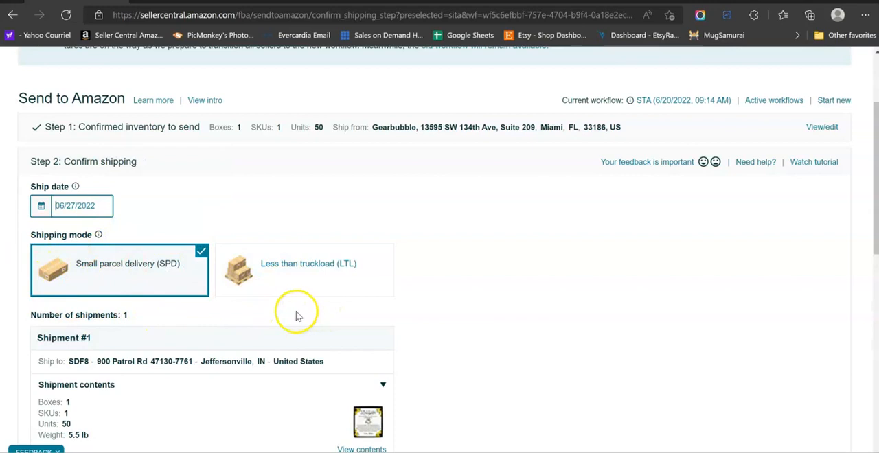
pyautogui.scroll(-3, 297, 315)
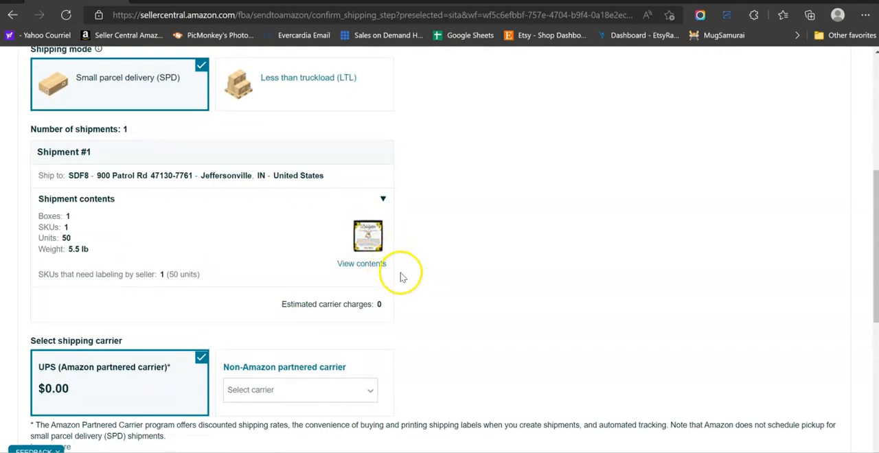
# Review the shipment contents, UPS partnered carrier choice, total fees and the notes on accepting the charges.
pyautogui.scroll(-3, 402, 278)
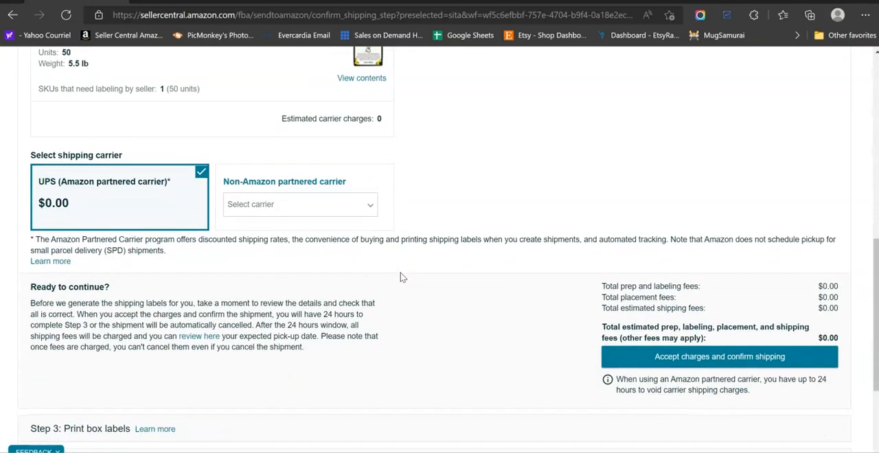
pyautogui.scroll(-2, 405, 276)
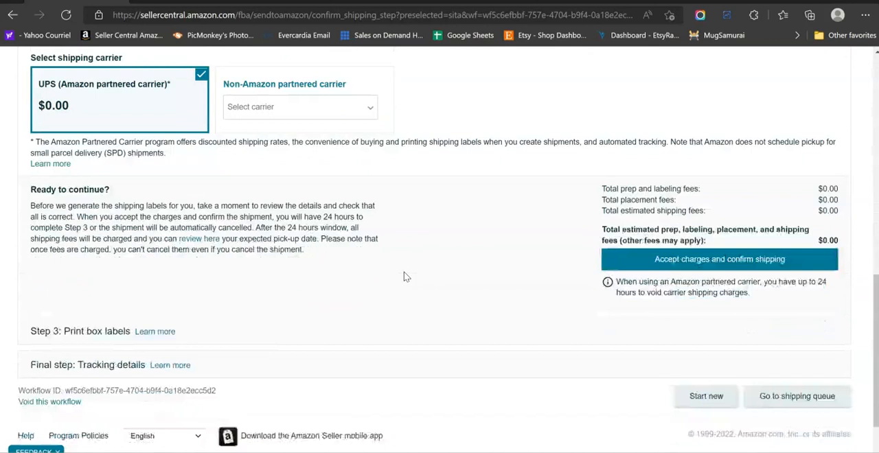
pyautogui.scroll(3, 405, 277)
pyautogui.scroll(3, 406, 277)
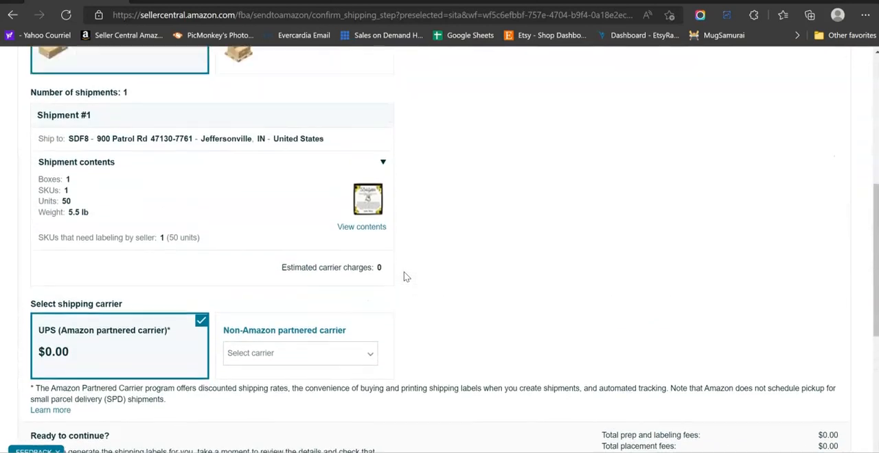
pyautogui.scroll(1, 412, 263)
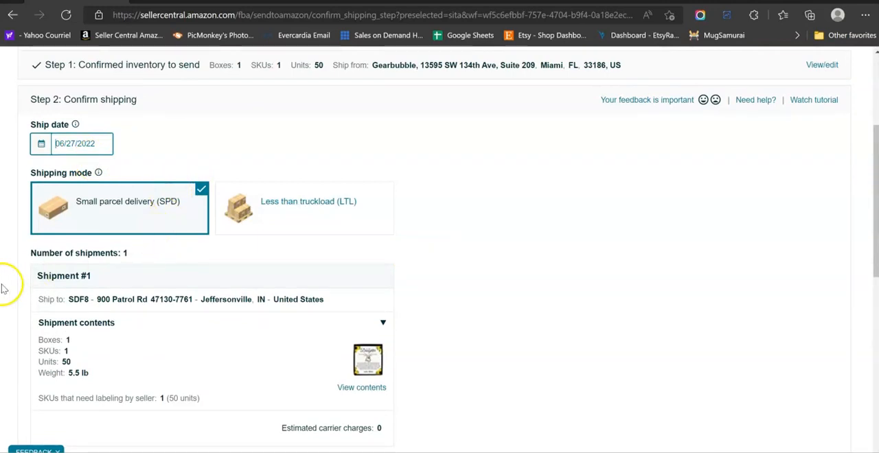
pyautogui.scroll(-2, 5, 292)
pyautogui.scroll(-2, 11, 295)
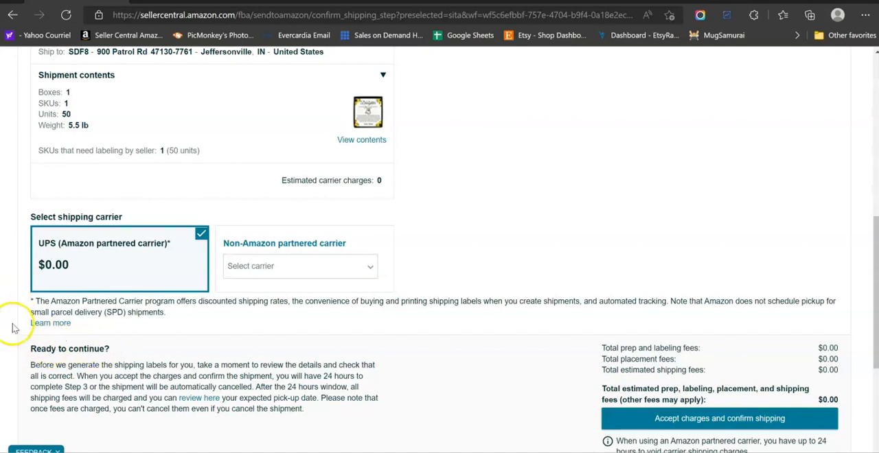
pyautogui.scroll(1, 11, 325)
pyautogui.scroll(2, 12, 327)
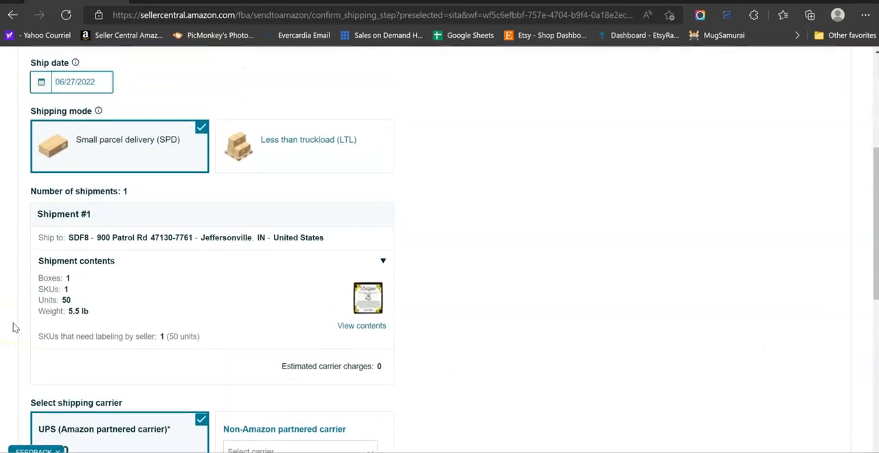
pyautogui.scroll(-5, 12, 328)
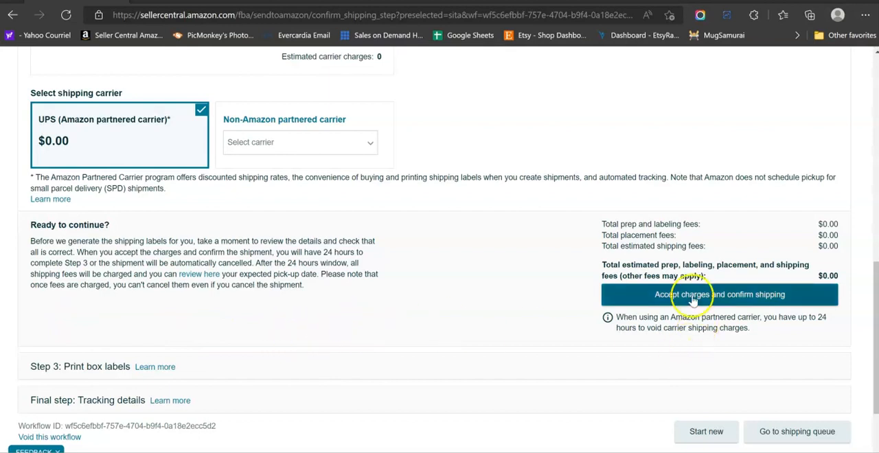
# Recheck the confirmed inventory, ship date, shipping mode and carrier, and examine the shipment's destination address.
pyautogui.scroll(1, 502, 279)
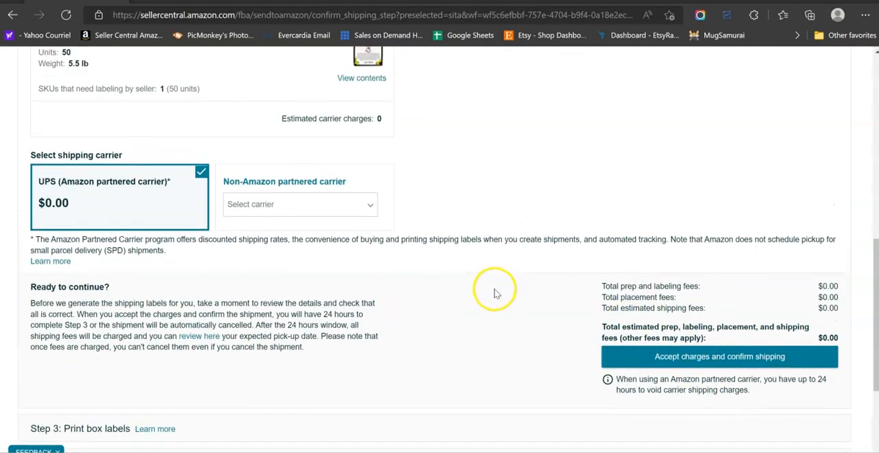
pyautogui.scroll(3, 571, 336)
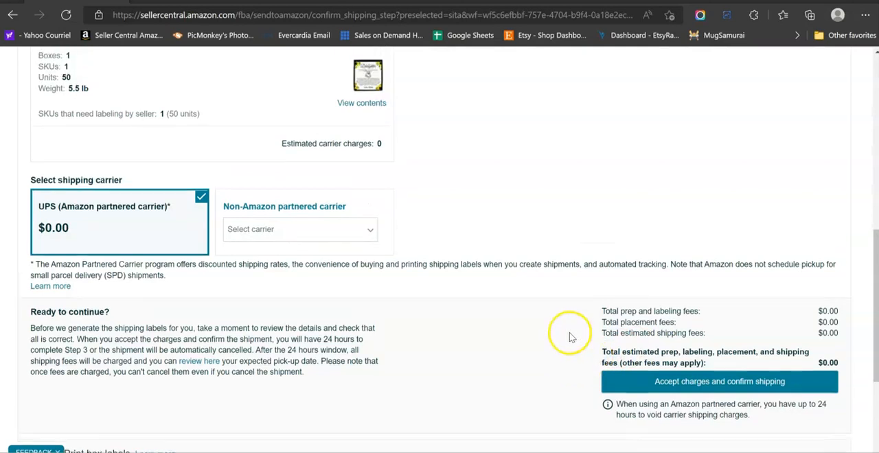
pyautogui.scroll(4, 567, 337)
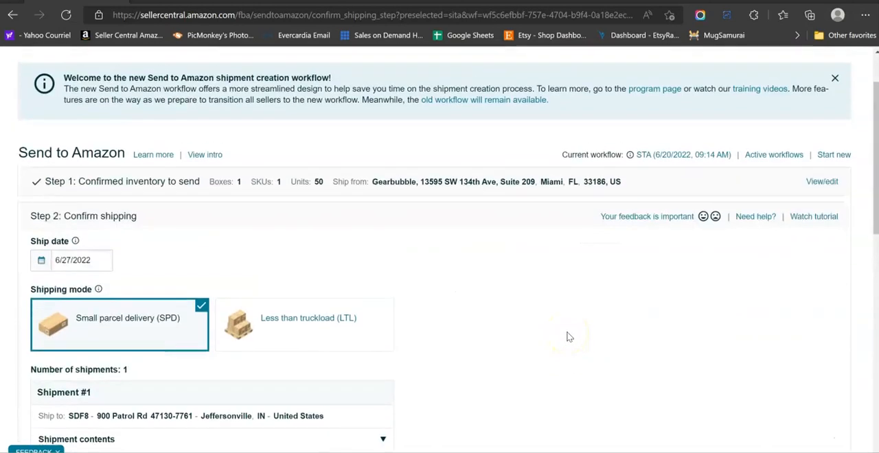
pyautogui.scroll(1, 466, 340)
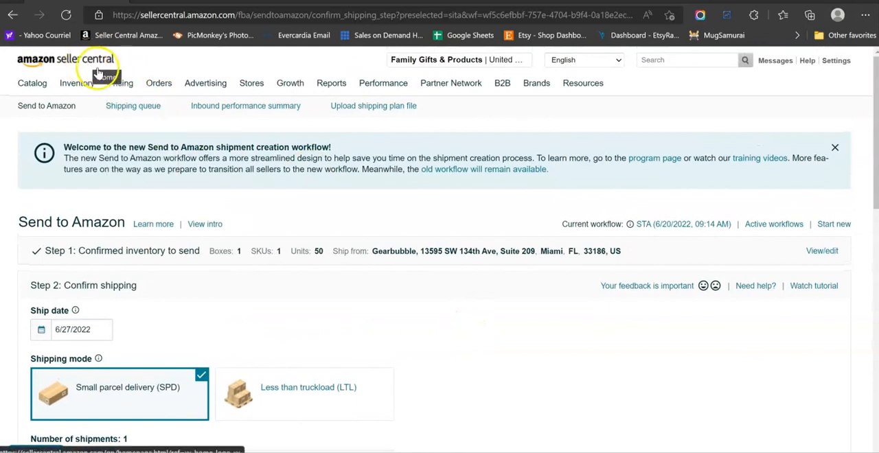
pyautogui.scroll(-1, 397, 293)
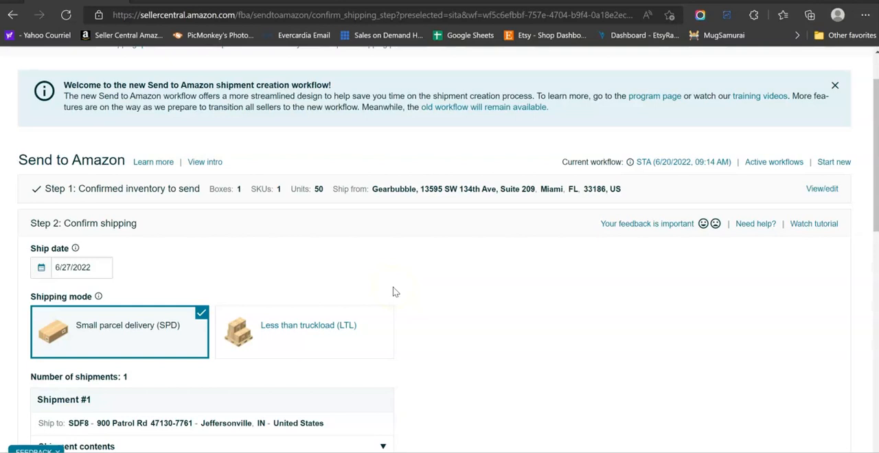
pyautogui.scroll(-6, 395, 293)
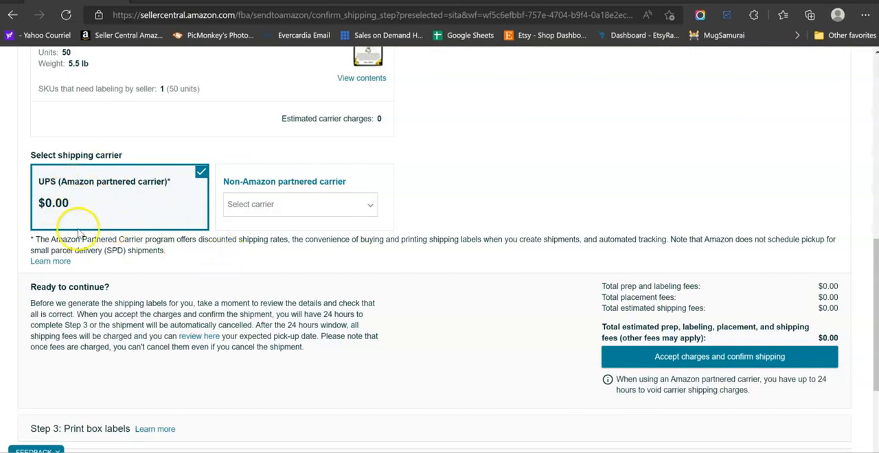
pyautogui.scroll(3, 76, 232)
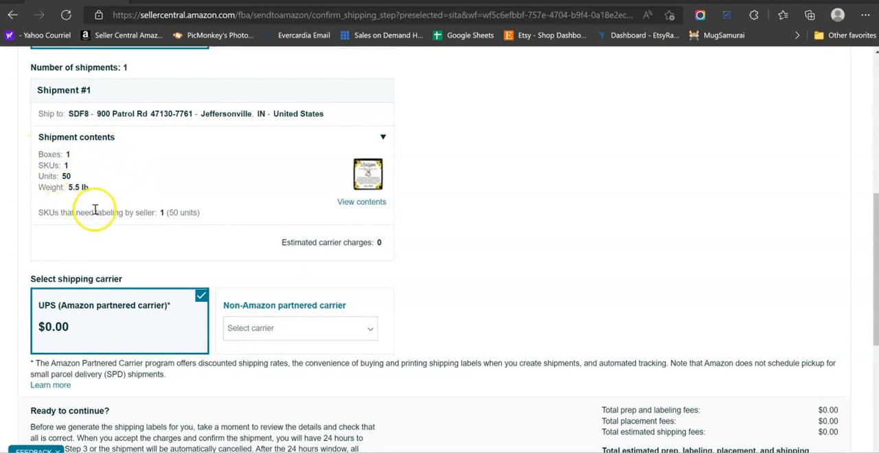
pyautogui.scroll(1, 90, 210)
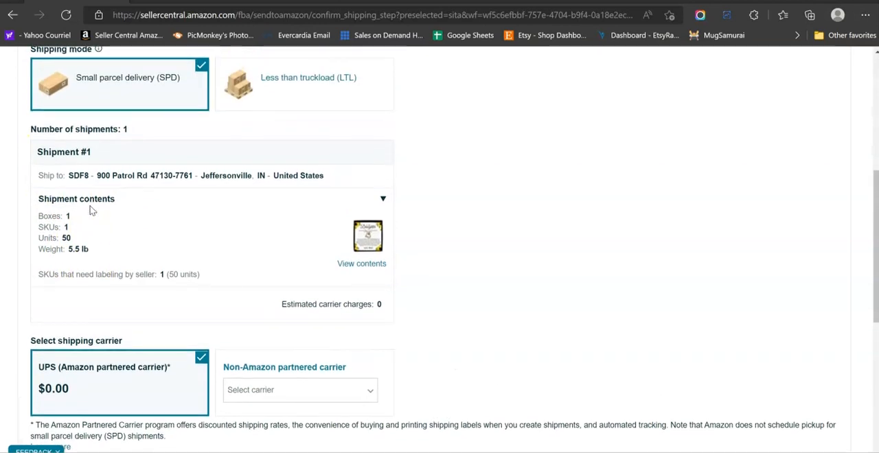
pyautogui.moveTo(70, 175); pyautogui.dragTo(321, 178)
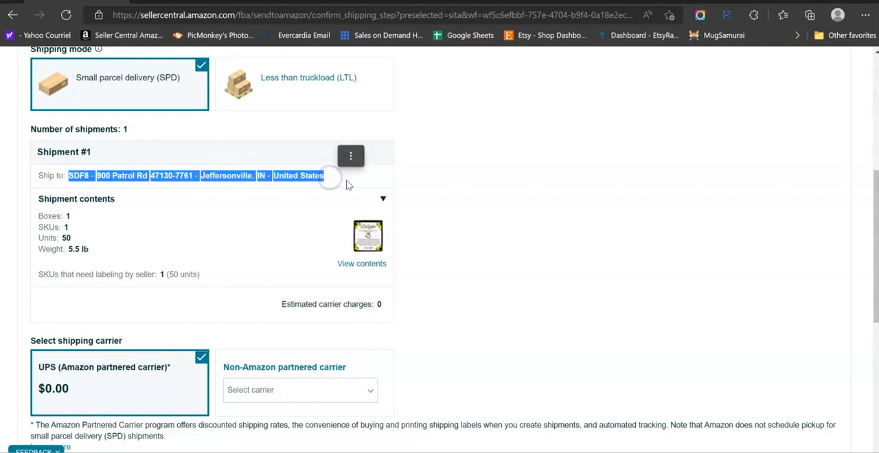
pyautogui.click(413, 181)
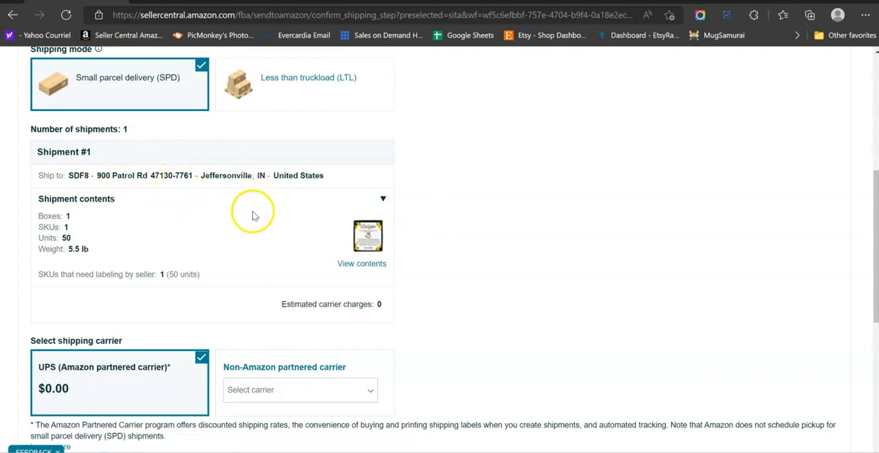
# Accept the charges and confirm shipping for the shipment with the UPS Amazon partnered carrier.
pyautogui.scroll(-5, 456, 247)
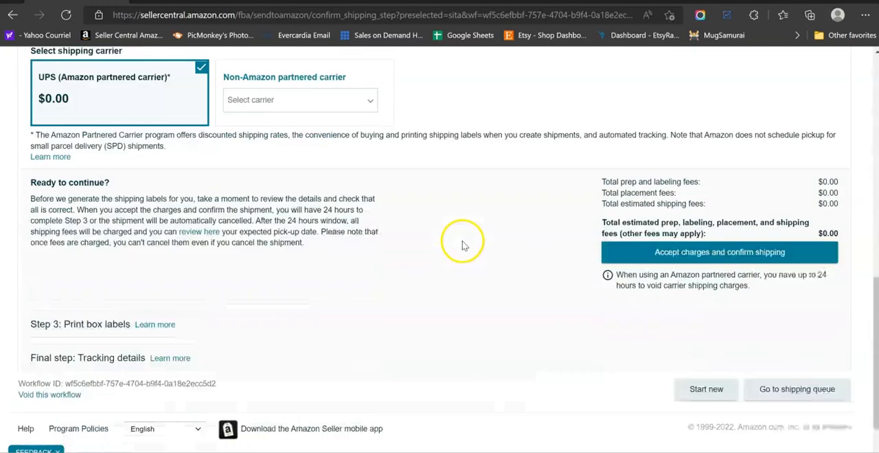
pyautogui.click(627, 237)
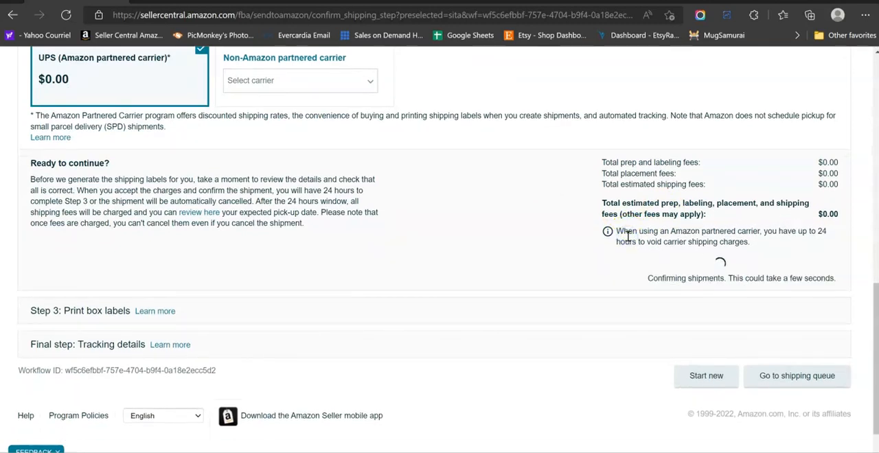
pyautogui.click(617, 235)
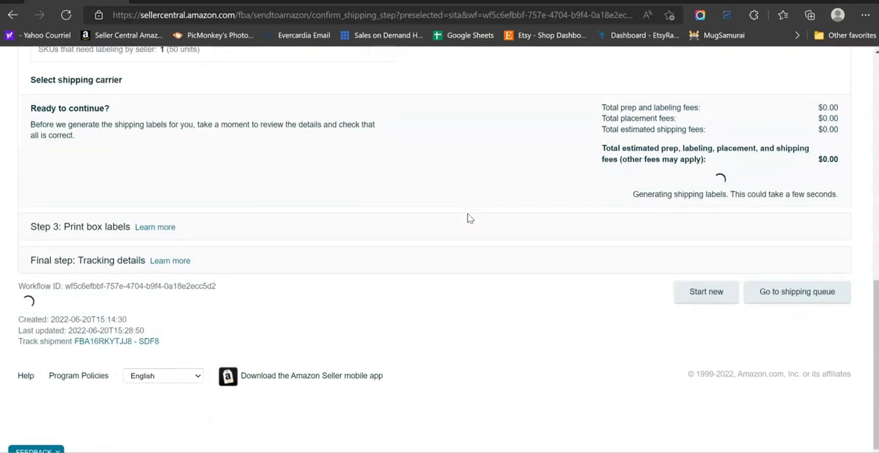
# Rename the confirmed shipment as "Heart Love Dancing Crystal GBNHLS001V - x 50" and save the name.
pyautogui.scroll(-4, 463, 291)
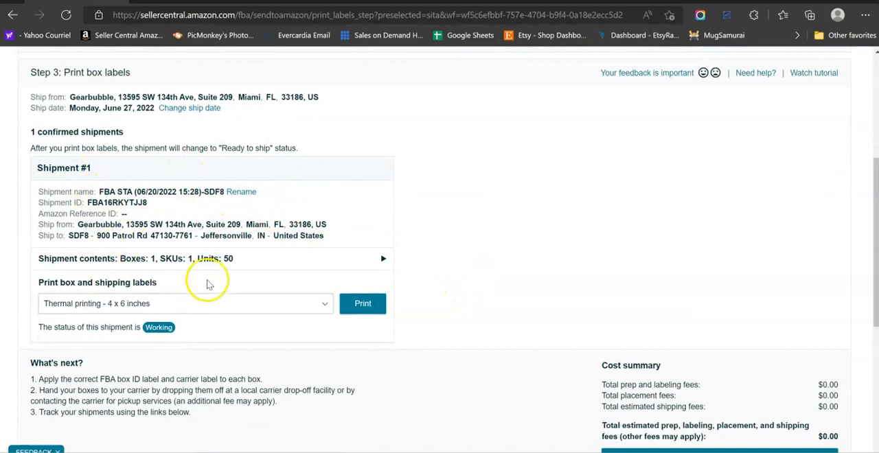
pyautogui.click(239, 193)
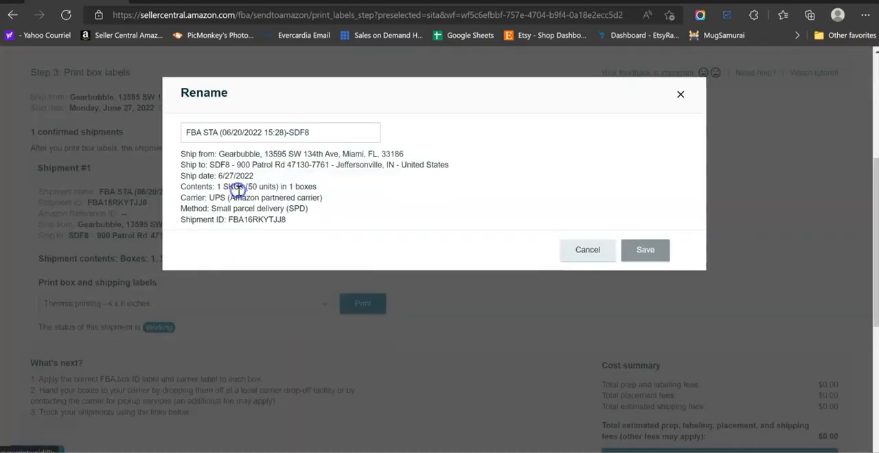
pyautogui.moveTo(316, 131); pyautogui.dragTo(170, 131)
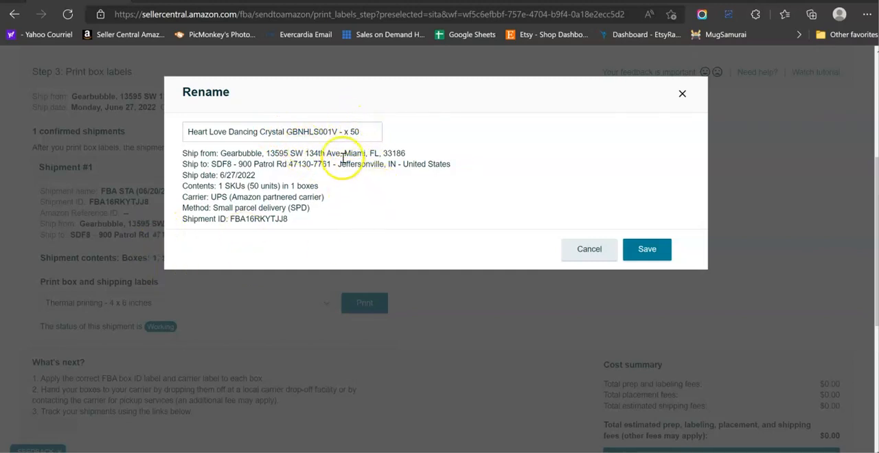
pyautogui.click(647, 252)
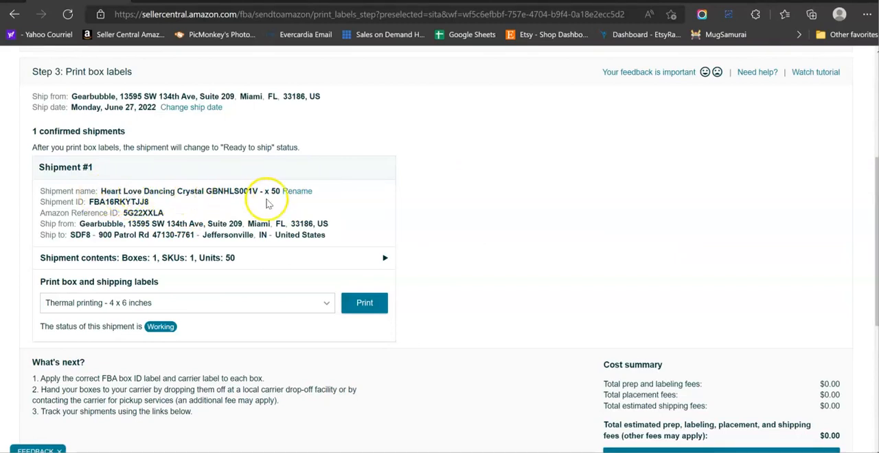
# Generate the box and shipping labels for thermal printing at 4 x 6 inches and review both pages of the PDF.
pyautogui.click(359, 310)
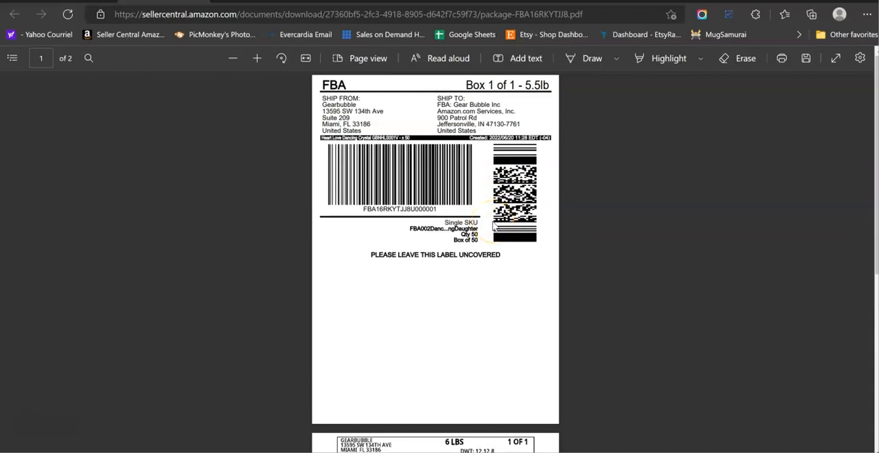
pyautogui.scroll(-5, 527, 289)
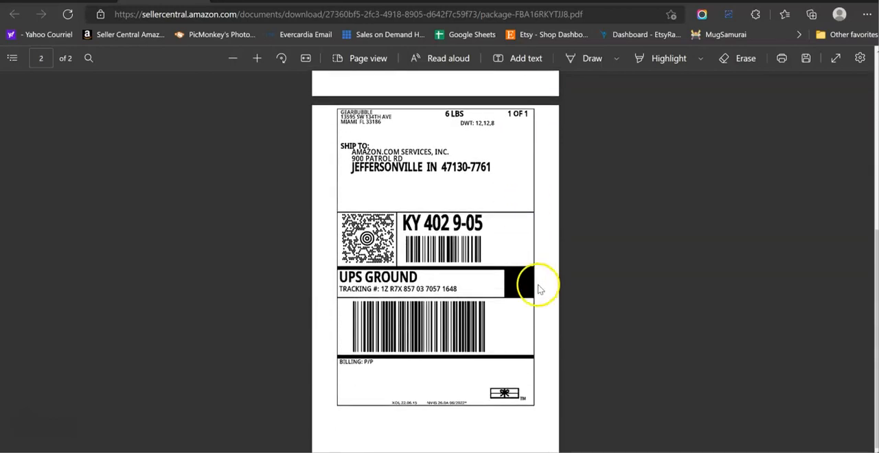
pyautogui.scroll(5, 535, 287)
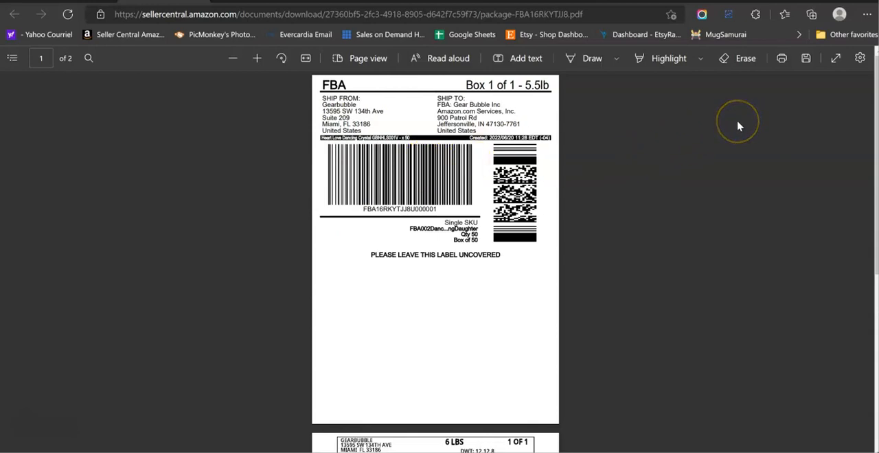
pyautogui.click(807, 60)
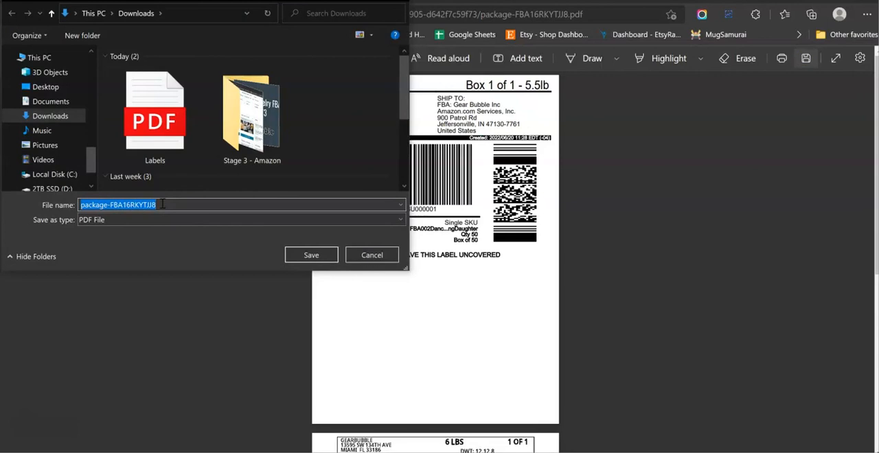
pyautogui.write('GBNHLS001V')
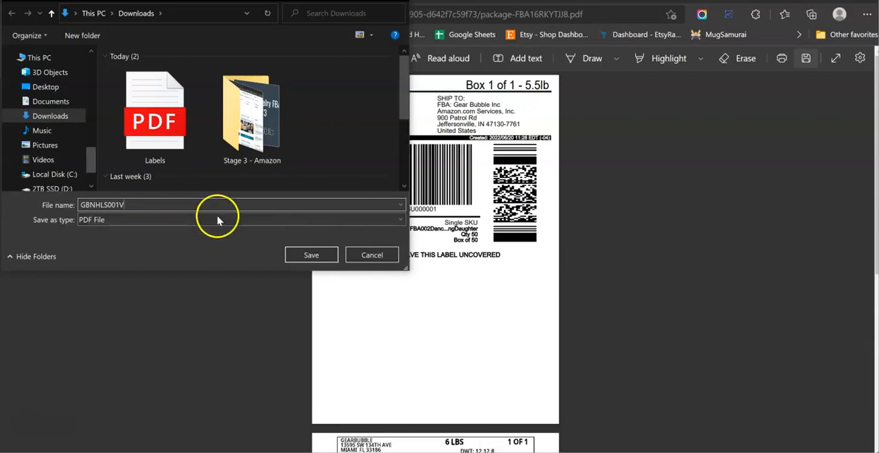
pyautogui.click(374, 258)
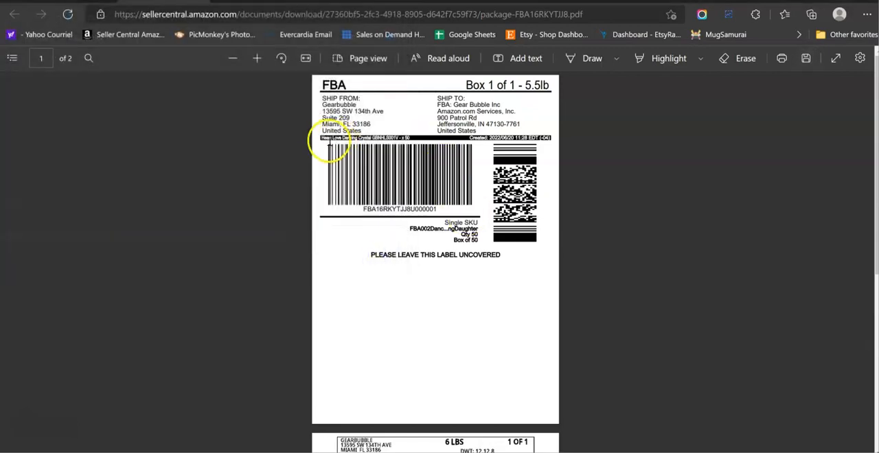
# Copy the shipment name from the box label and rename the downloaded Labels PDF "Heart Love Dancing Crystal GBNHLS001V - x 50 - Barcodes".
pyautogui.moveTo(323, 140); pyautogui.dragTo(410, 137)
pyautogui.hotkey('ctrl', 'c')
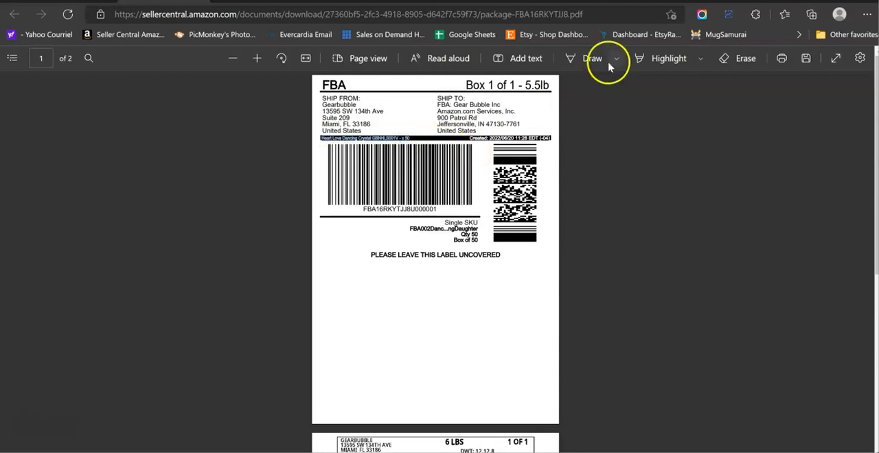
pyautogui.click(808, 60)
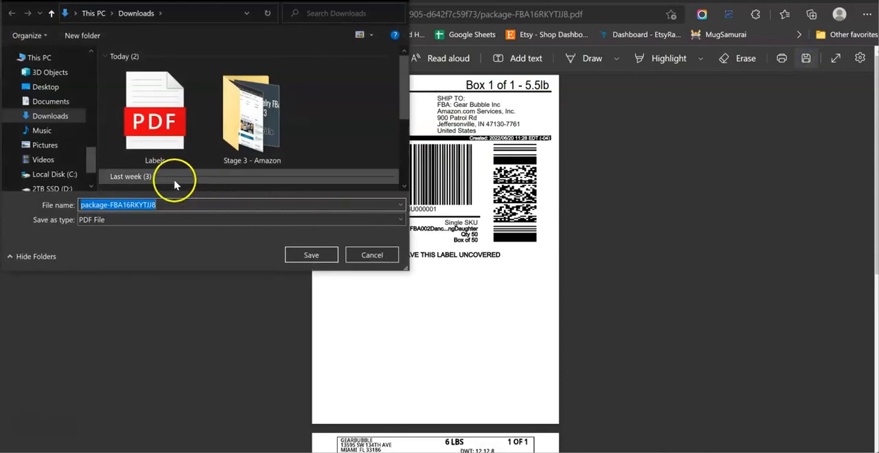
pyautogui.click(157, 160)
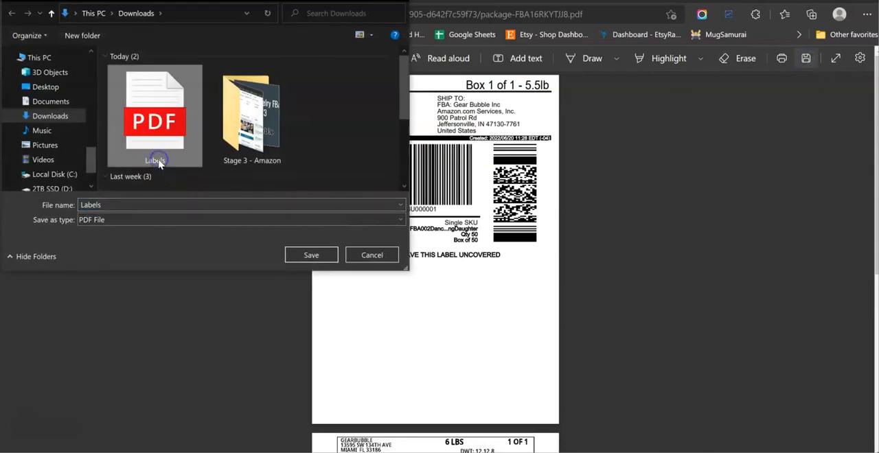
pyautogui.click(157, 160)
pyautogui.hotkey('ctrl', 'v')
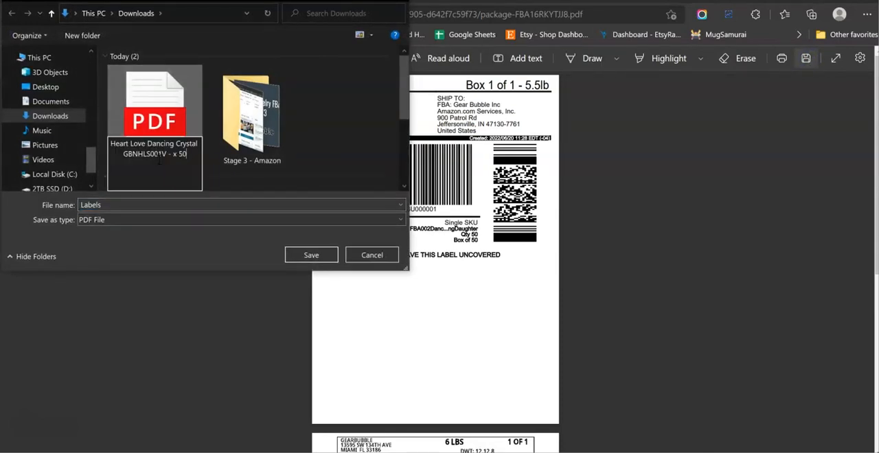
pyautogui.write('- Barcod')
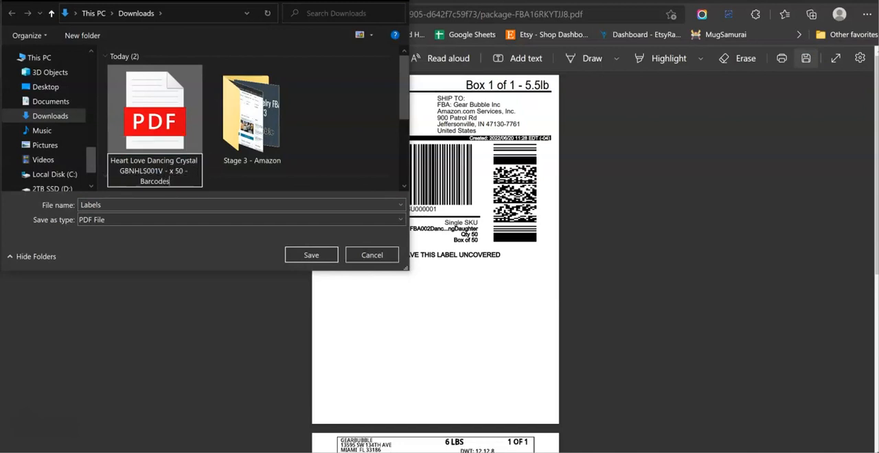
pyautogui.write('es')
pyautogui.press('Return')
# Save the box label PDF in Downloads as "Heart Love Dancing Crystal GBNHLS001V - x 50 - Thermal shipping label".
pyautogui.click(130, 207)
pyautogui.click(145, 171)
pyautogui.click(211, 203)
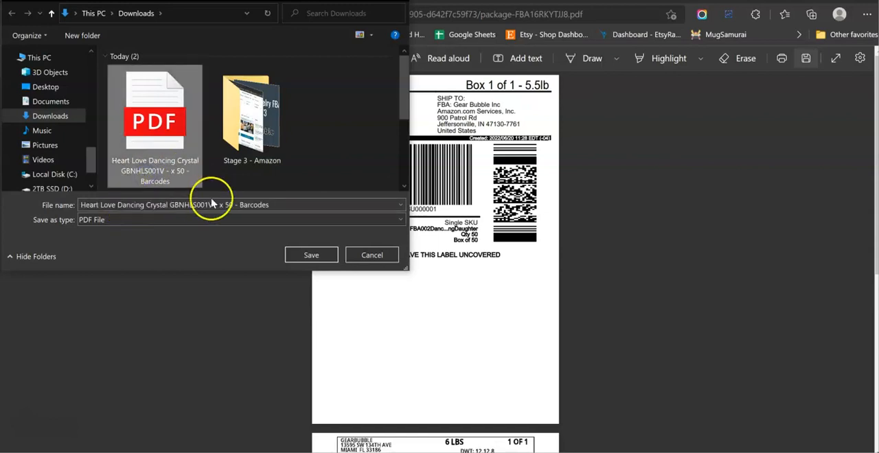
pyautogui.click(243, 207)
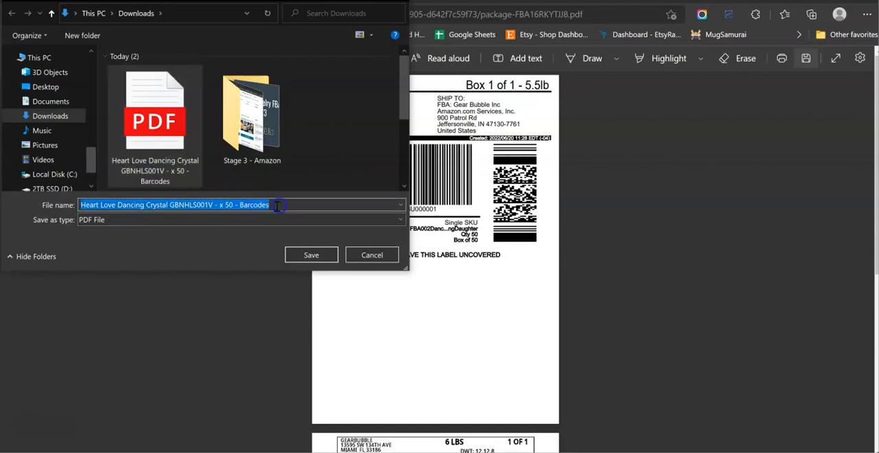
pyautogui.click(276, 206)
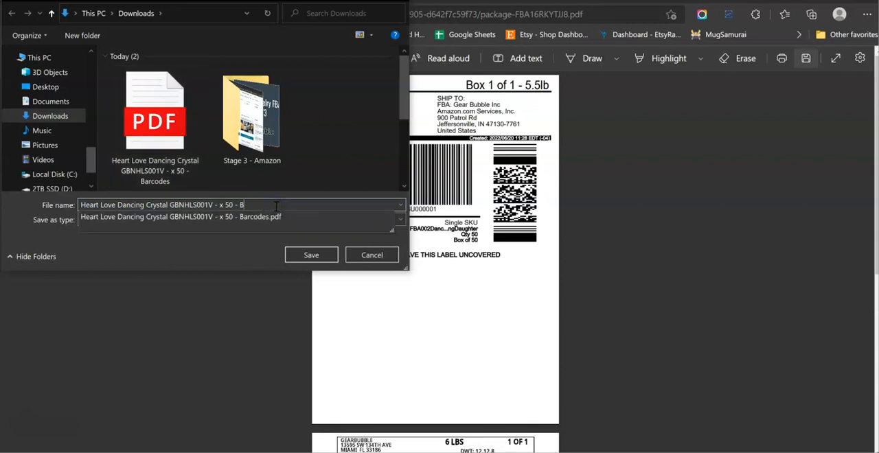
pyautogui.press('BackSpace')
pyautogui.write('Thermal shipping label')
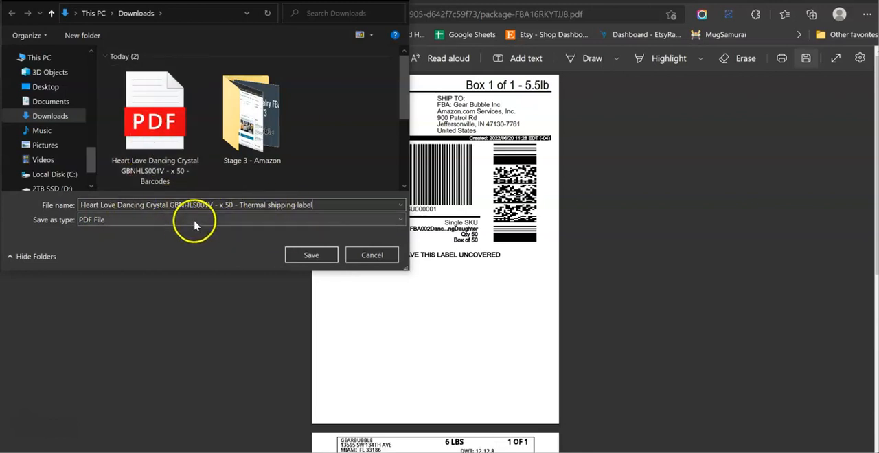
pyautogui.click(312, 257)
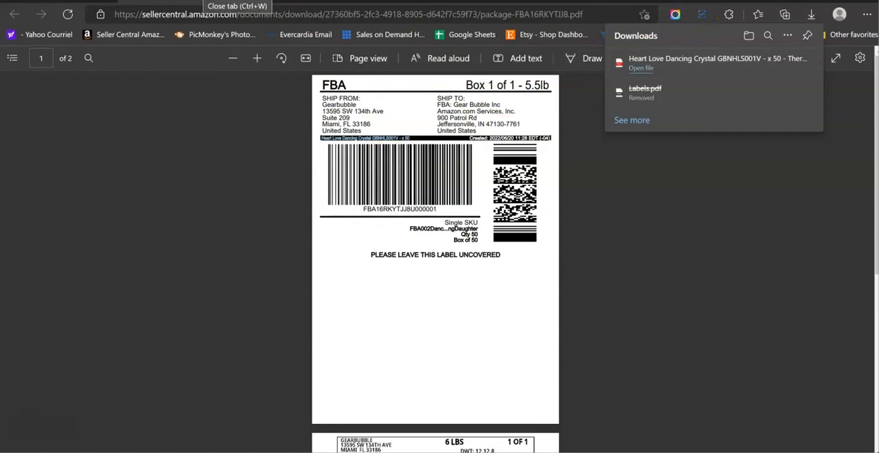
# Close the label PDF and review the Send to Amazon workflow's confirmed steps, shipment details and status.
pyautogui.click(203, 2)
pyautogui.scroll(-2, 478, 302)
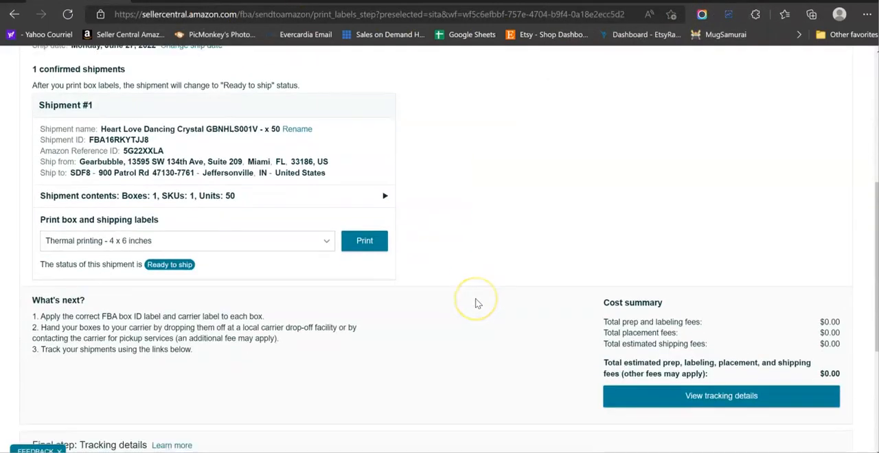
pyautogui.scroll(5, 477, 302)
pyautogui.scroll(2, 478, 304)
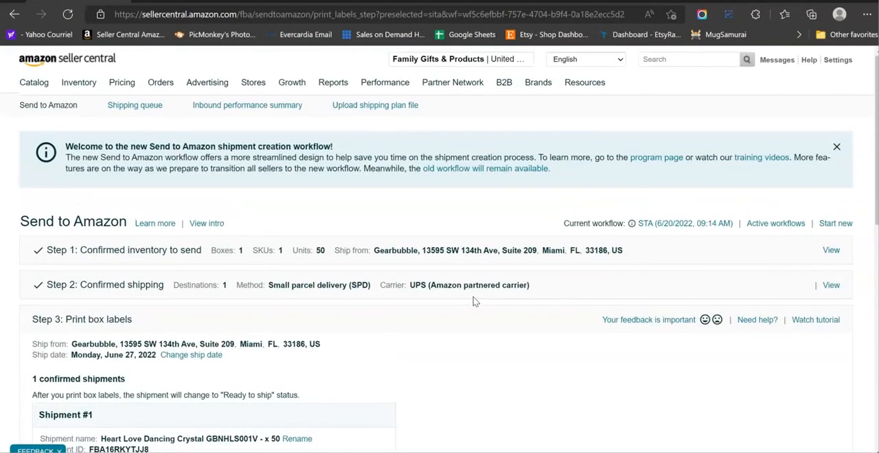
pyautogui.scroll(-1, 473, 301)
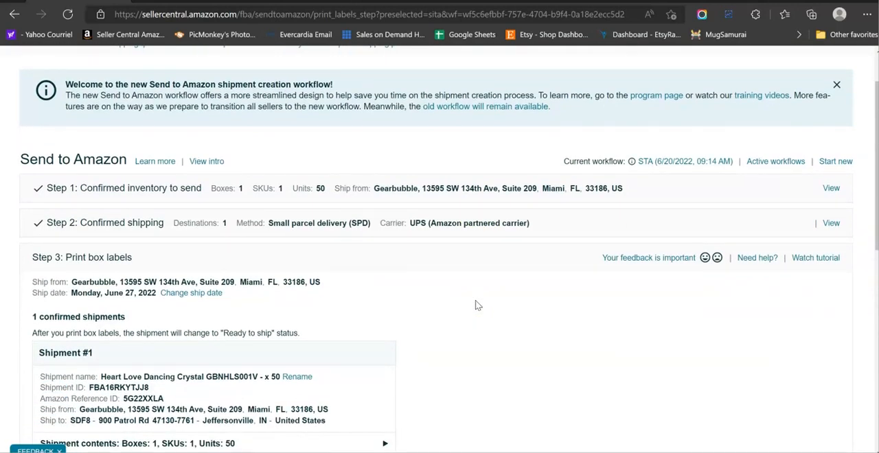
pyautogui.click(478, 313)
pyautogui.scroll(-1, 479, 313)
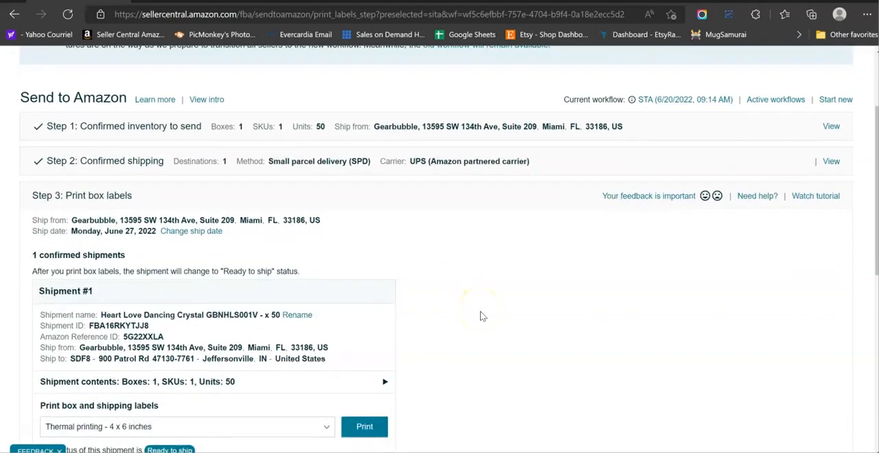
pyautogui.click(479, 314)
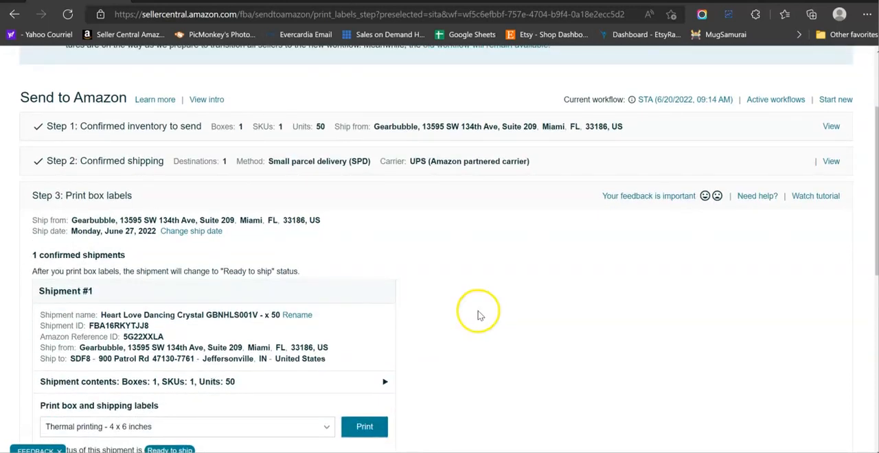